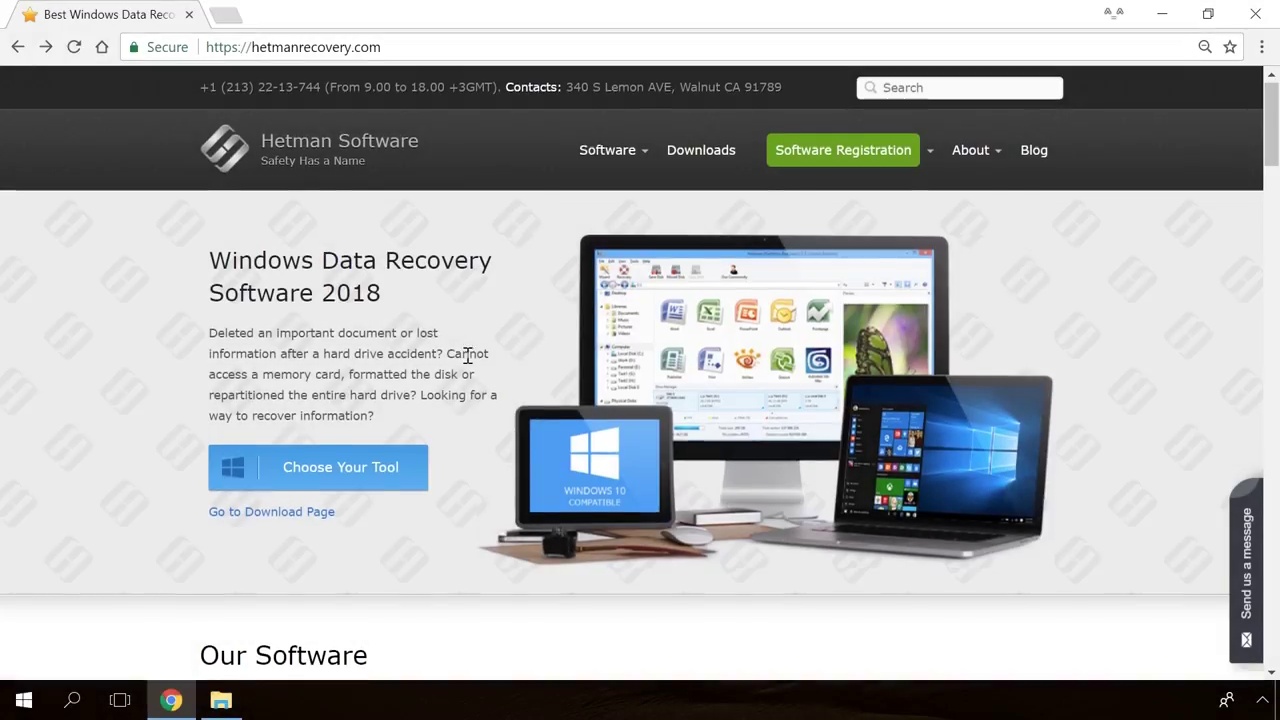
Download the free Partition Recovery installer from its product page.
{"action": "scroll", "coordinate": [467, 358], "scroll_direction": "down", "scroll_amount": 20}
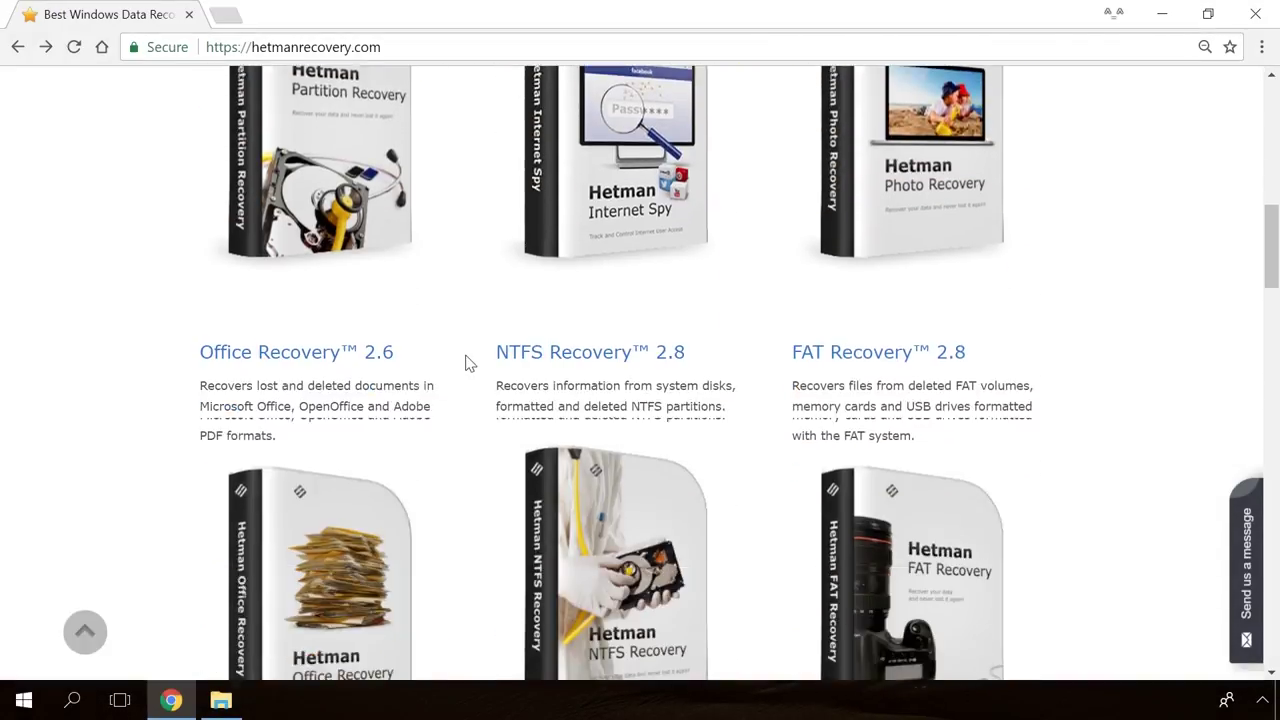
{"action": "scroll", "coordinate": [467, 364], "scroll_direction": "up", "scroll_amount": 15}
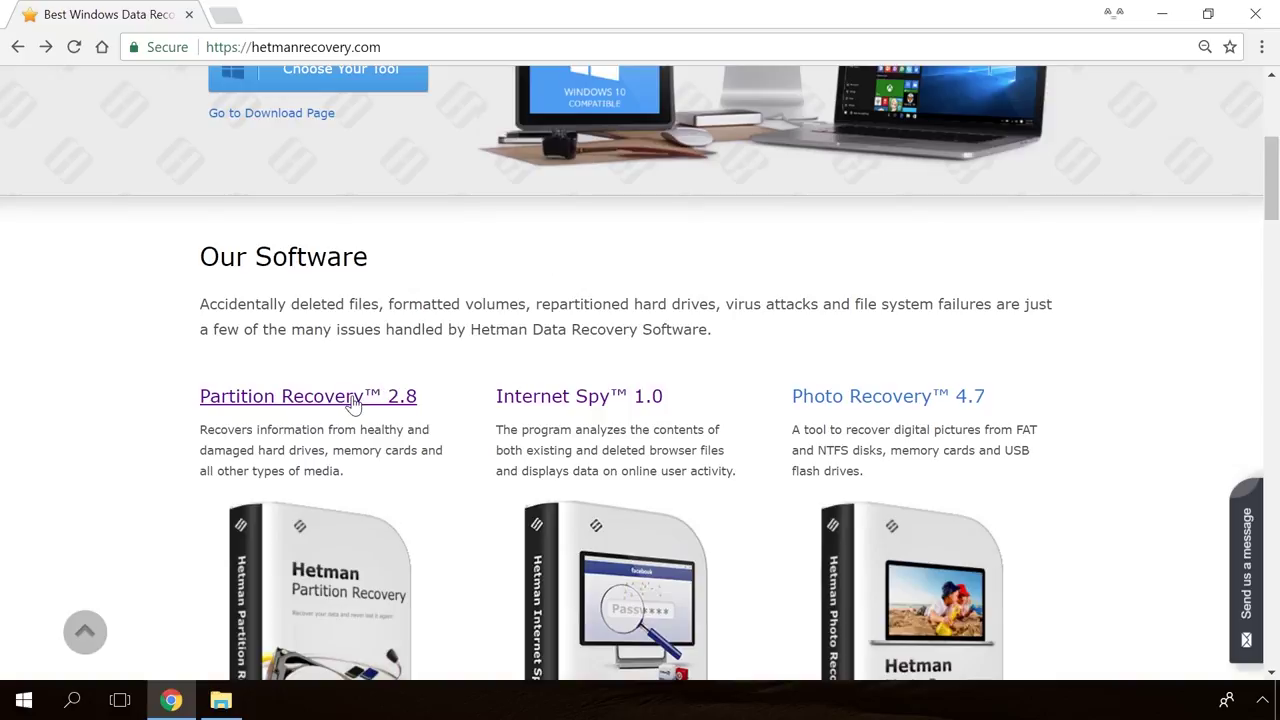
{"action": "left_click", "coordinate": [353, 399]}
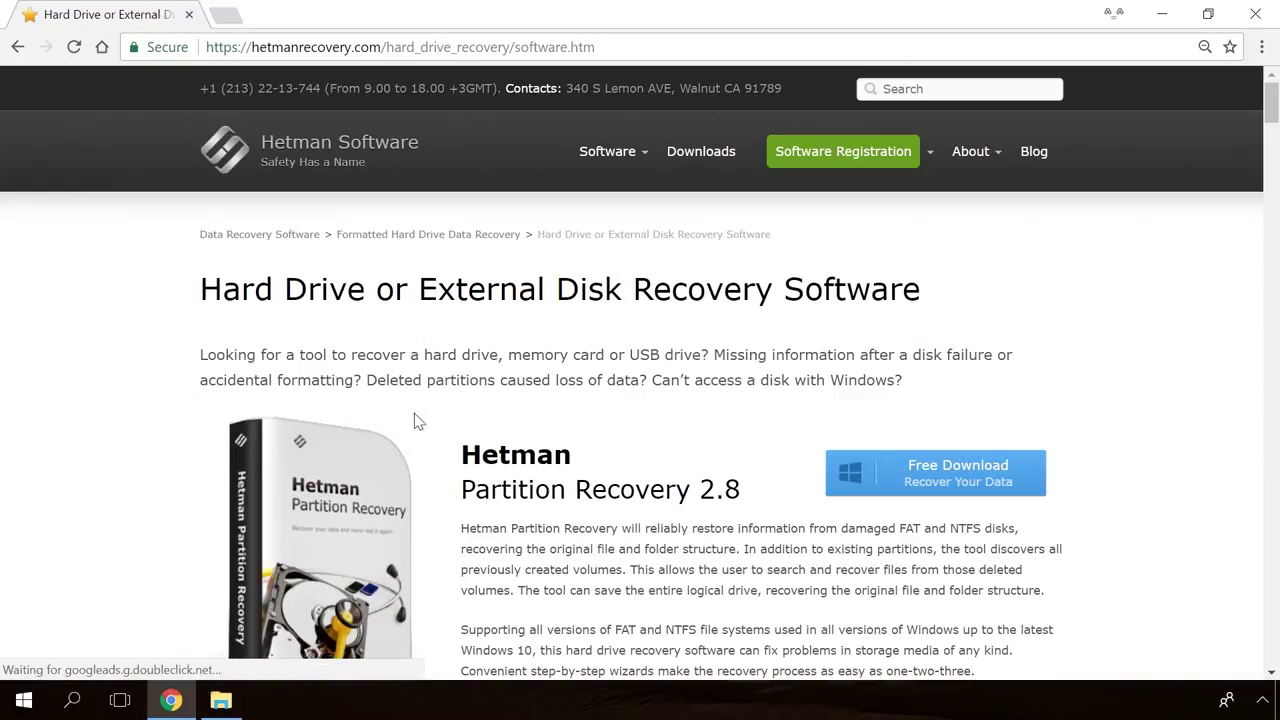
{"action": "left_click", "coordinate": [922, 478]}
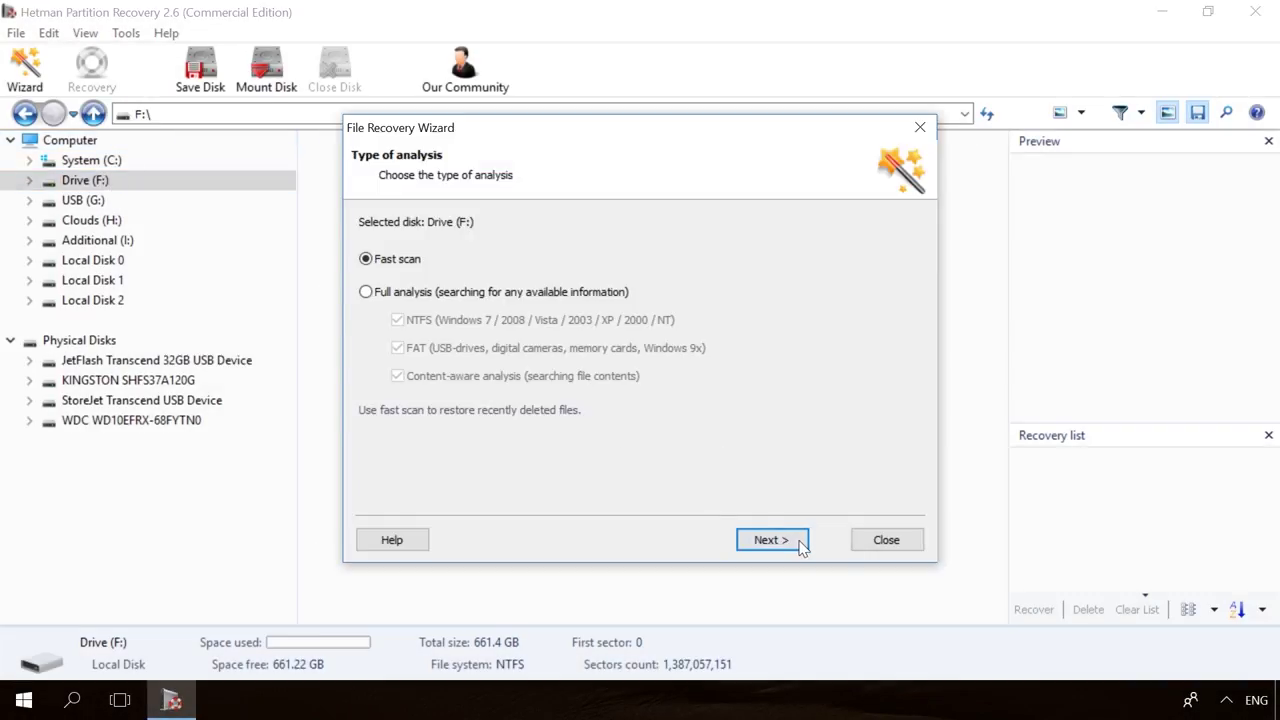
Fast-scan Drive F and preview the deleted files 19779_en_1.jpg and 856071704.mp4.
{"action": "left_click", "coordinate": [797, 541]}
{"action": "left_click", "coordinate": [797, 541]}
{"action": "left_click", "coordinate": [812, 165]}
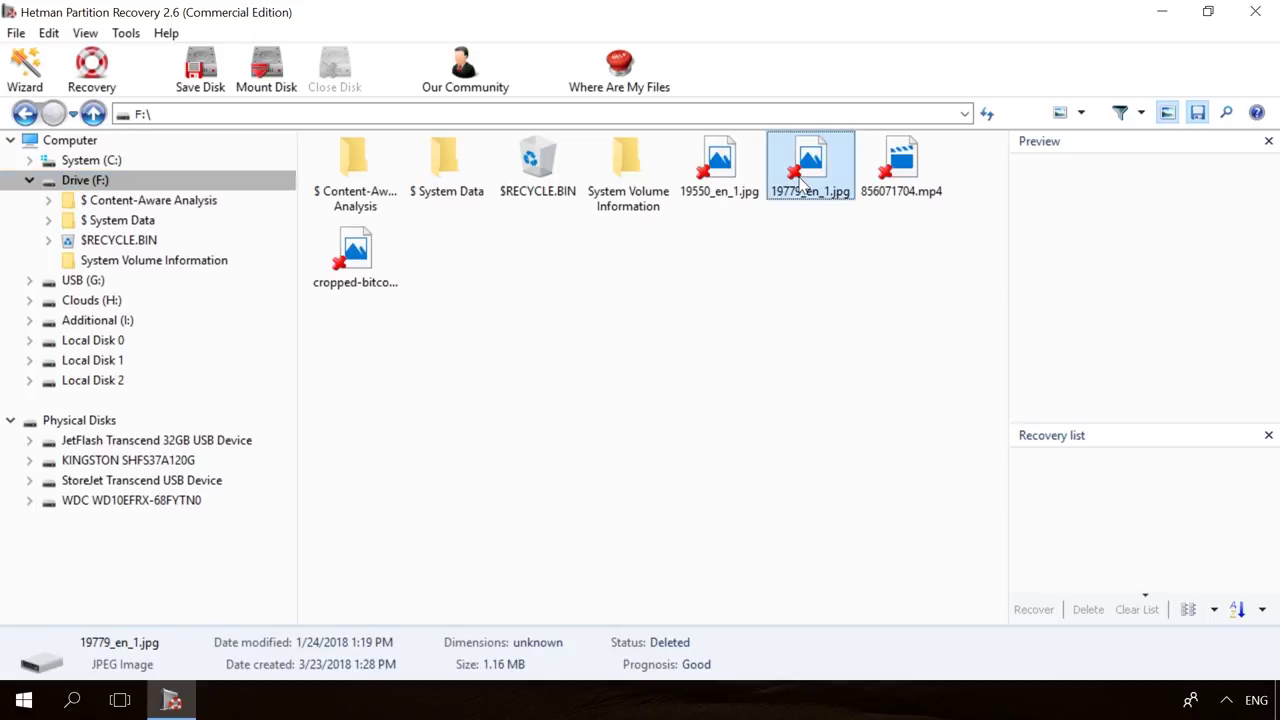
{"action": "left_click", "coordinate": [912, 162]}
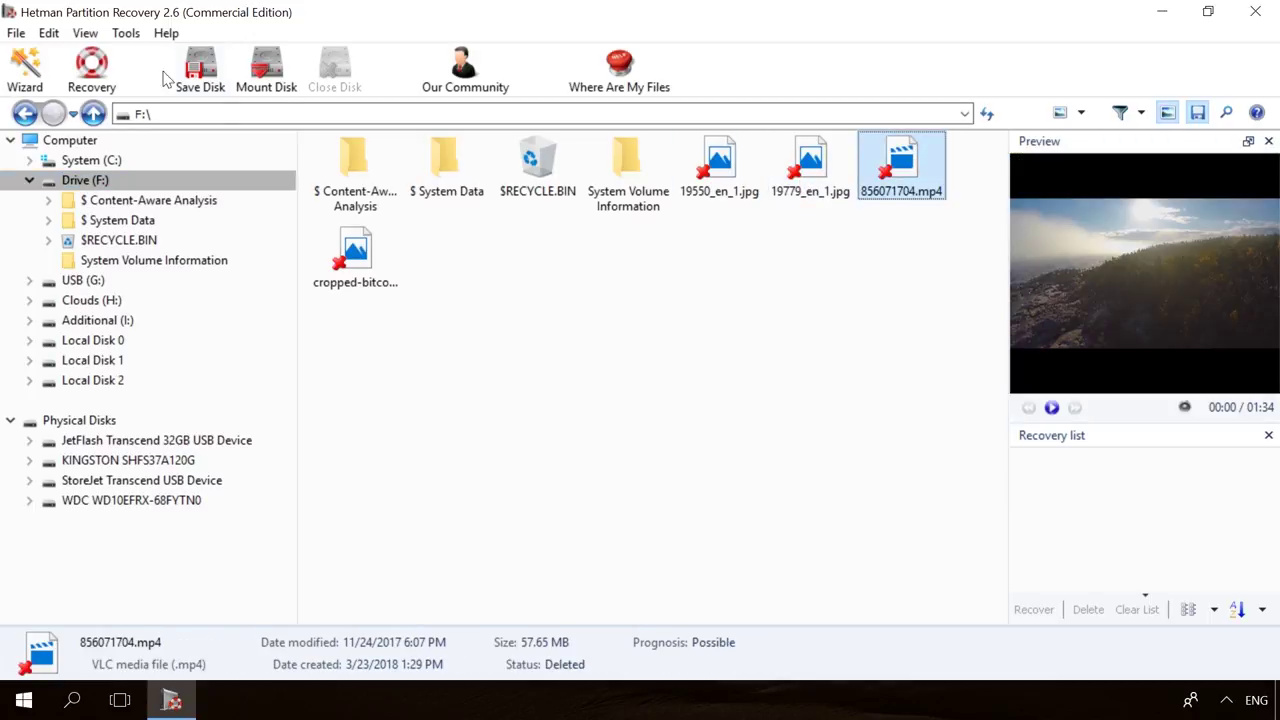
Recover the found deleted files, then browse the Hetman blog.
{"action": "left_click", "coordinate": [91, 70]}
{"action": "left_click", "coordinate": [762, 539]}
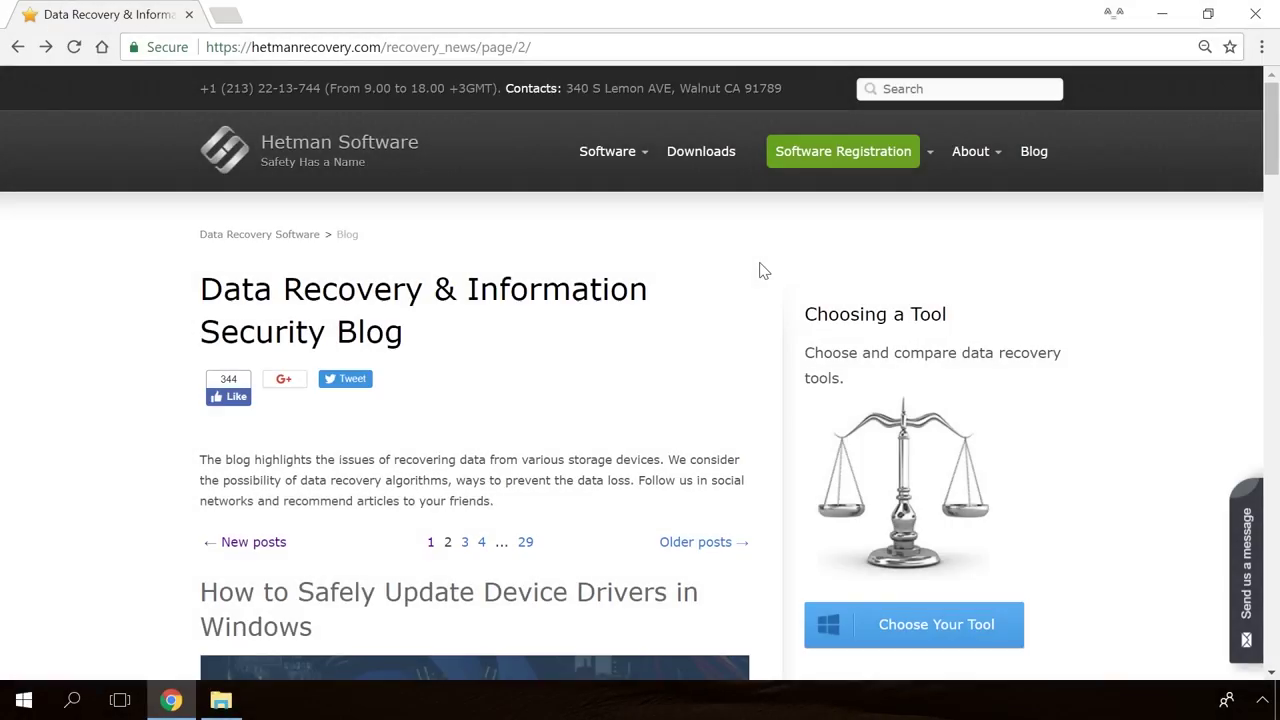
{"action": "scroll", "coordinate": [760, 270], "scroll_direction": "down", "scroll_amount": 15}
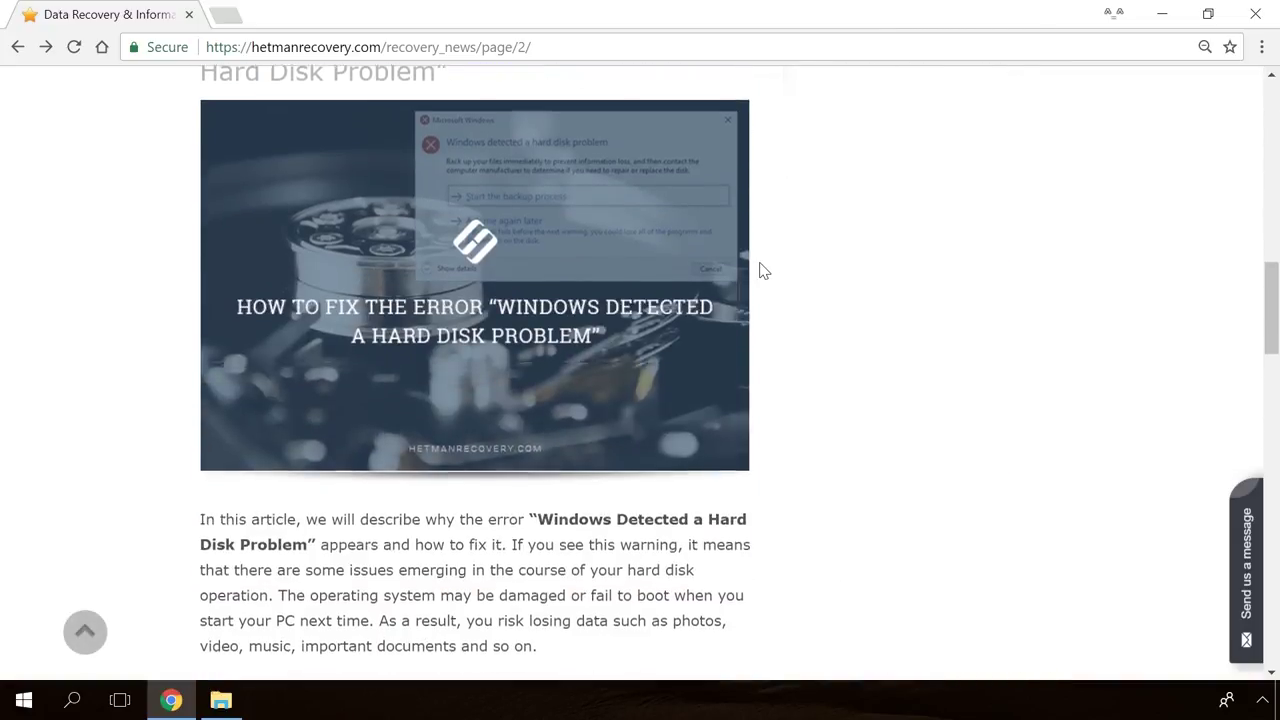
{"action": "scroll", "coordinate": [760, 270], "scroll_direction": "down", "scroll_amount": 11}
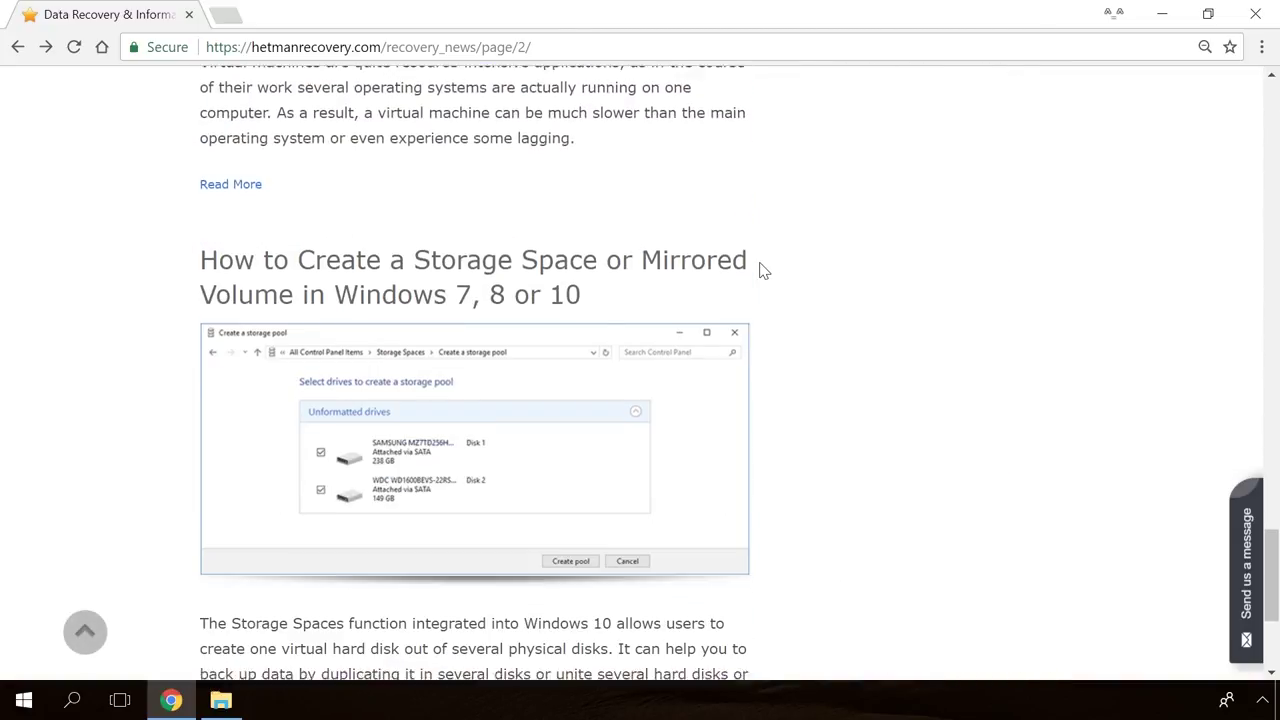
{"action": "scroll", "coordinate": [760, 270], "scroll_direction": "up", "scroll_amount": 5}
{"action": "scroll", "coordinate": [760, 270], "scroll_direction": "up", "scroll_amount": 6}
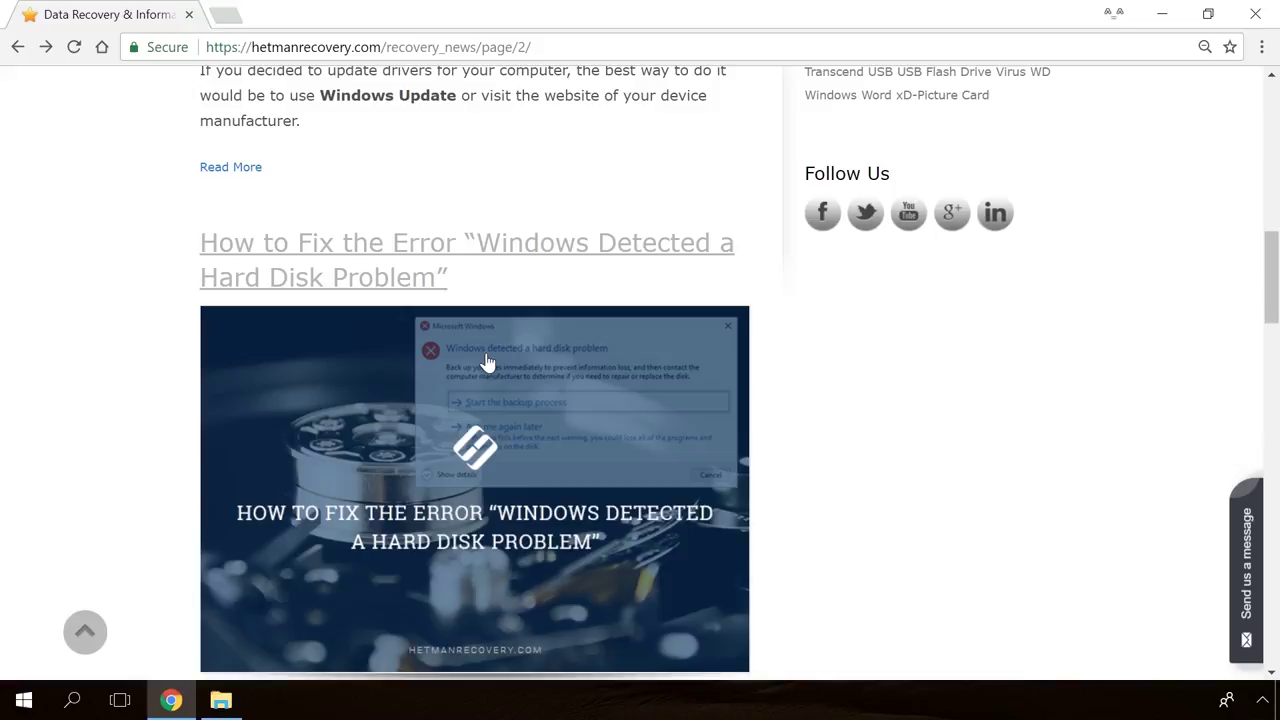
Read the Windows Detected a Hard Disk Problem article and start a chat message saying 'Hello'.
{"action": "left_click", "coordinate": [486, 362]}
{"action": "scroll", "coordinate": [762, 435], "scroll_direction": "down", "scroll_amount": 10}
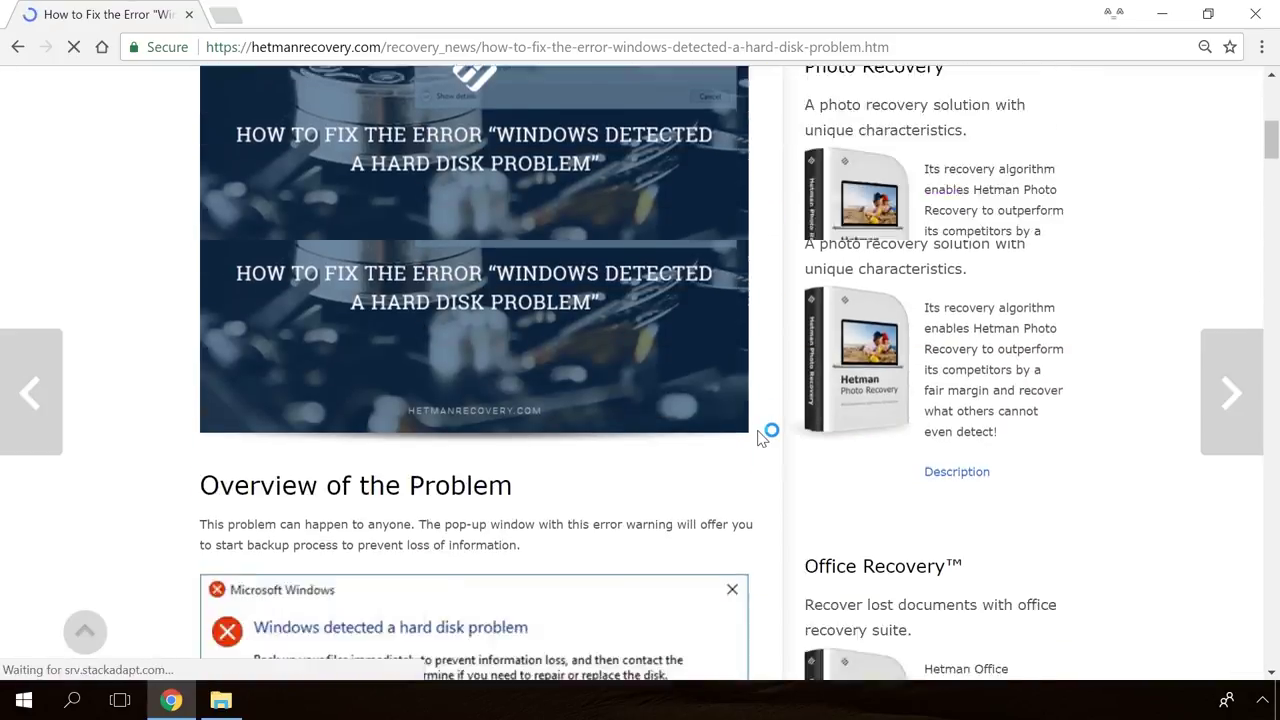
{"action": "scroll", "coordinate": [762, 437], "scroll_direction": "down", "scroll_amount": 15}
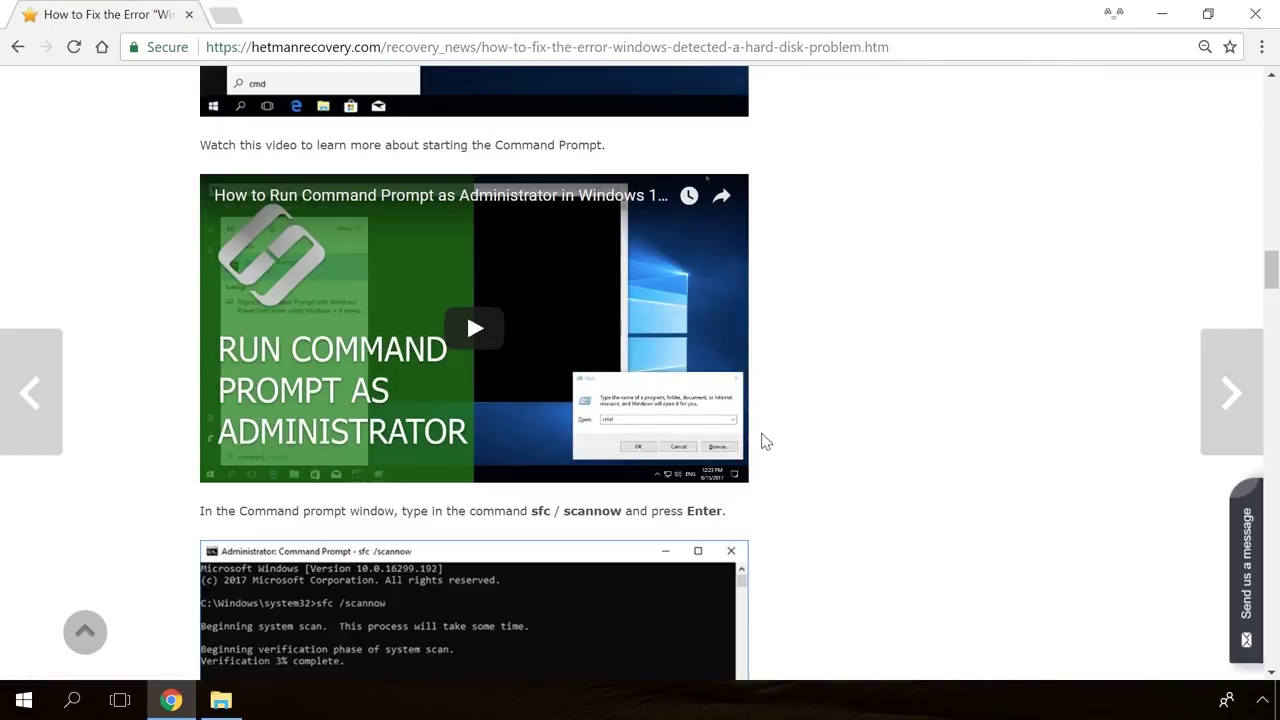
{"action": "left_click", "coordinate": [1250, 540]}
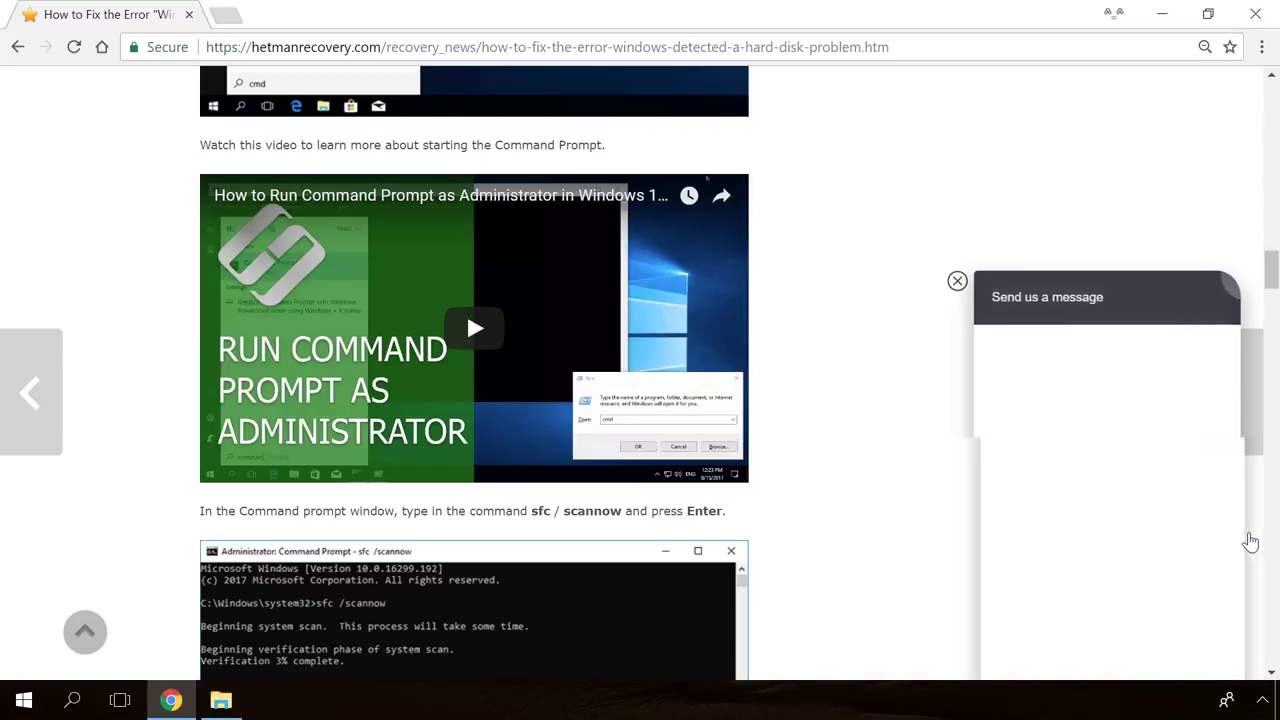
{"action": "type", "text": "Hello"}
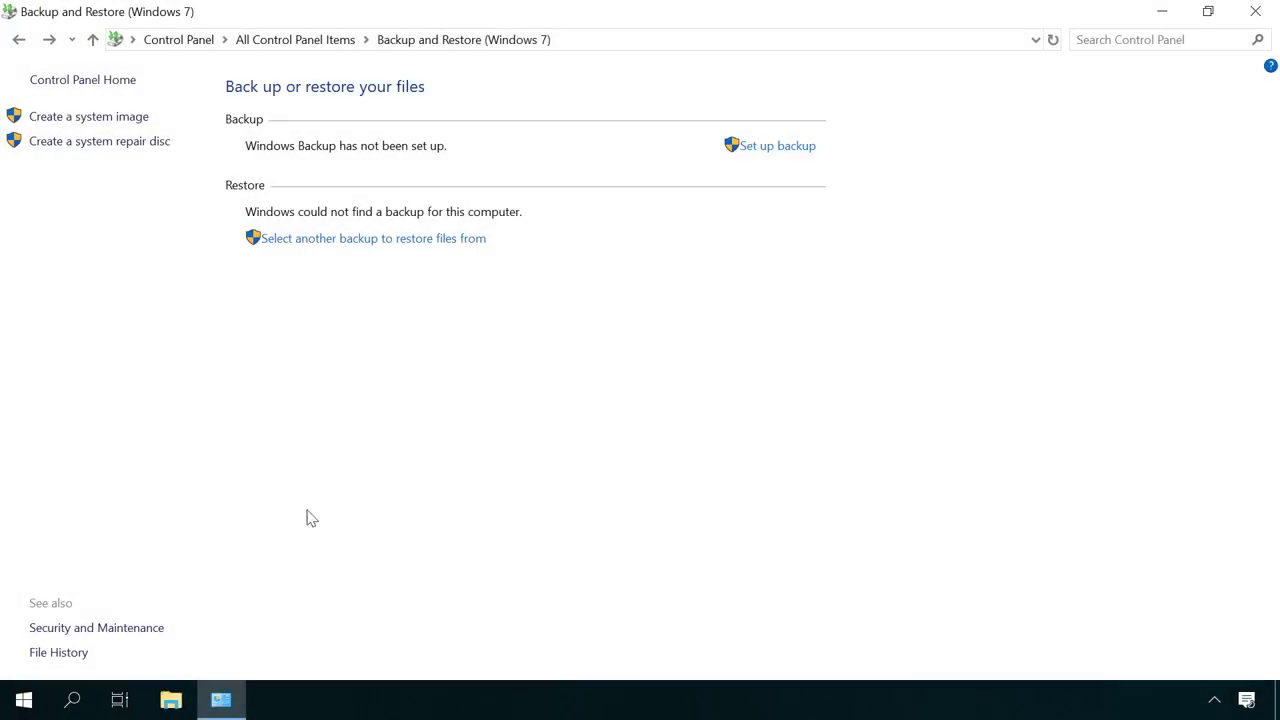
Go from Backup and Restore (Windows 7) to the File History page via See also.
{"action": "left_click", "coordinate": [58, 653]}
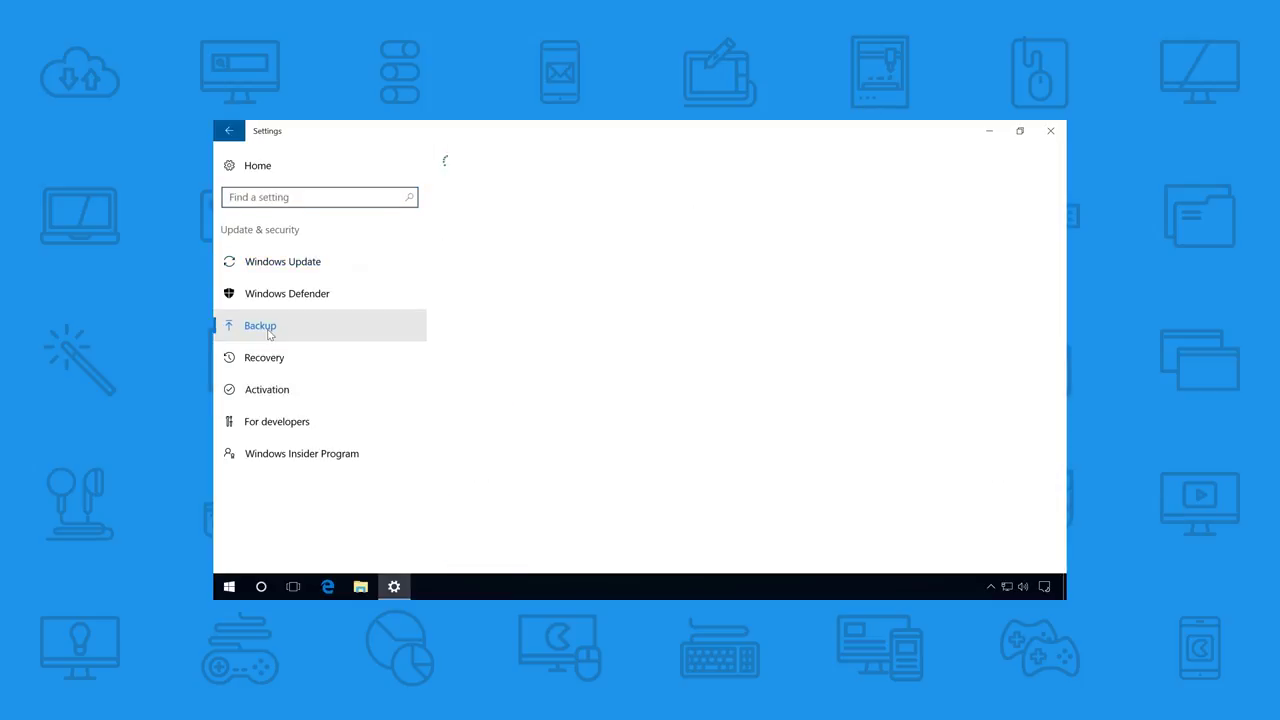
In the backup options, set Keep my backups to 1 year.
{"action": "left_click", "coordinate": [456, 248]}
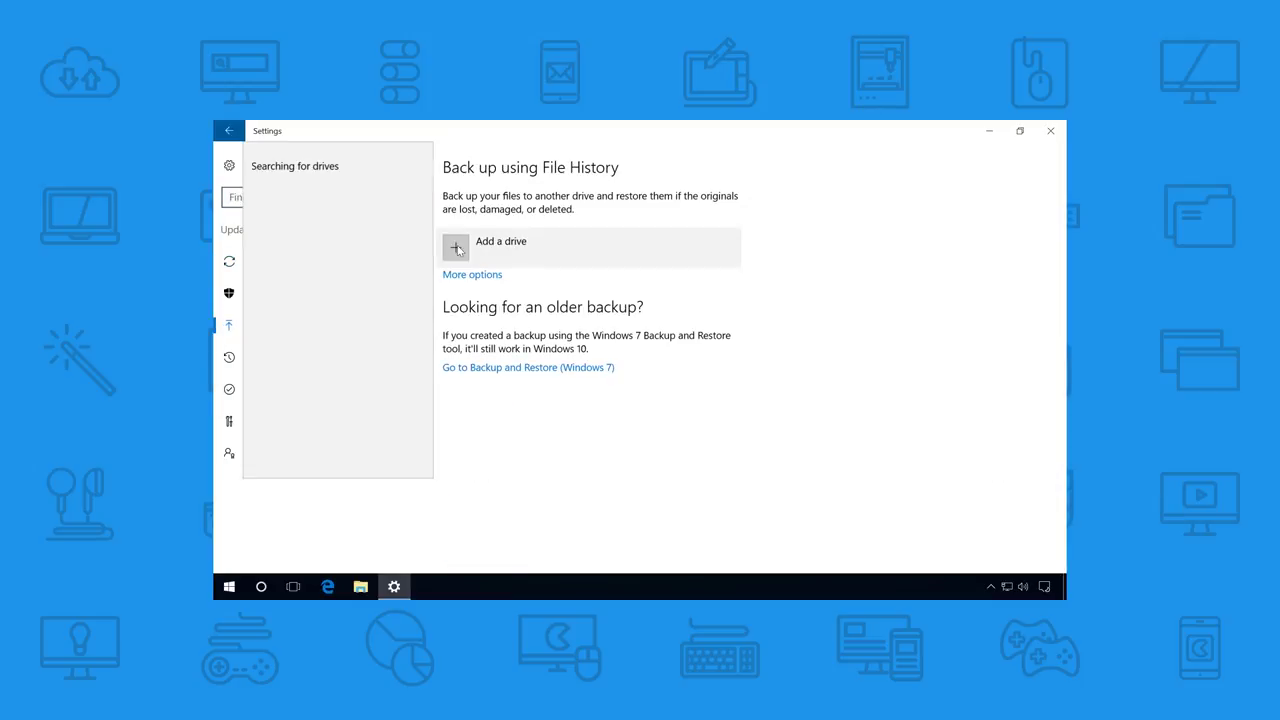
{"action": "left_click", "coordinate": [474, 286]}
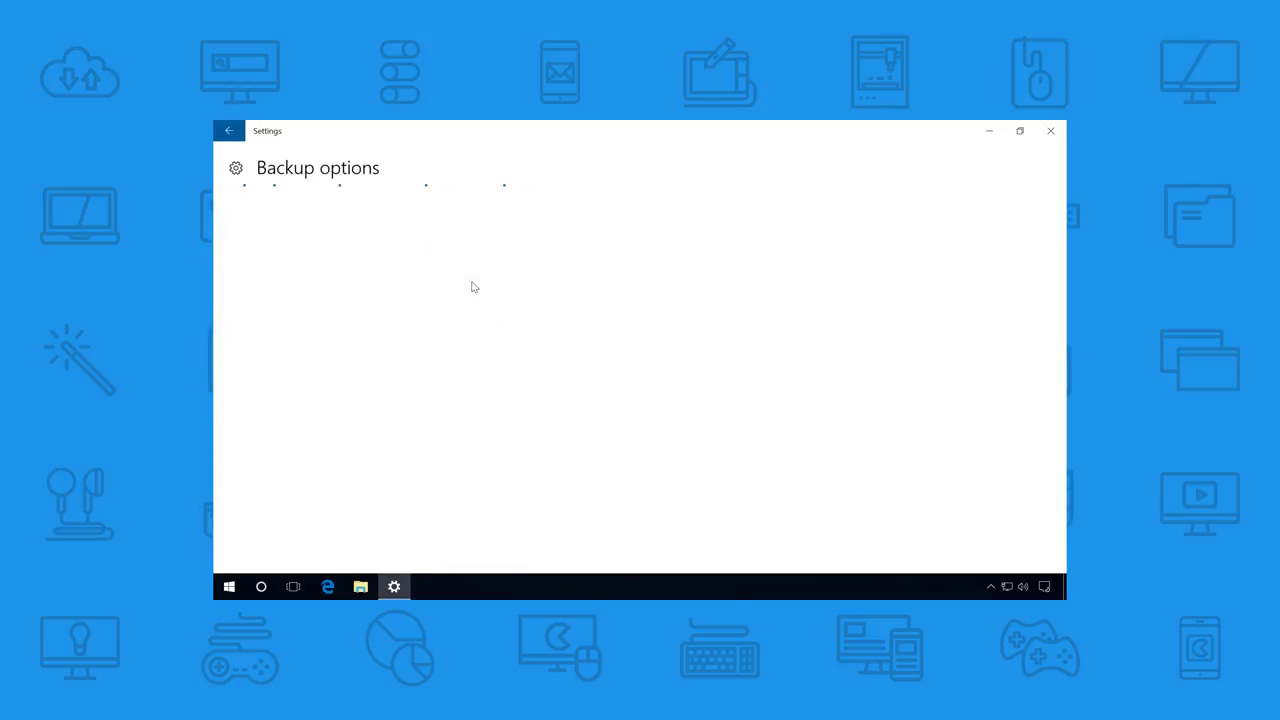
{"action": "left_click", "coordinate": [300, 357]}
{"action": "left_click", "coordinate": [300, 374]}
{"action": "left_click", "coordinate": [307, 418]}
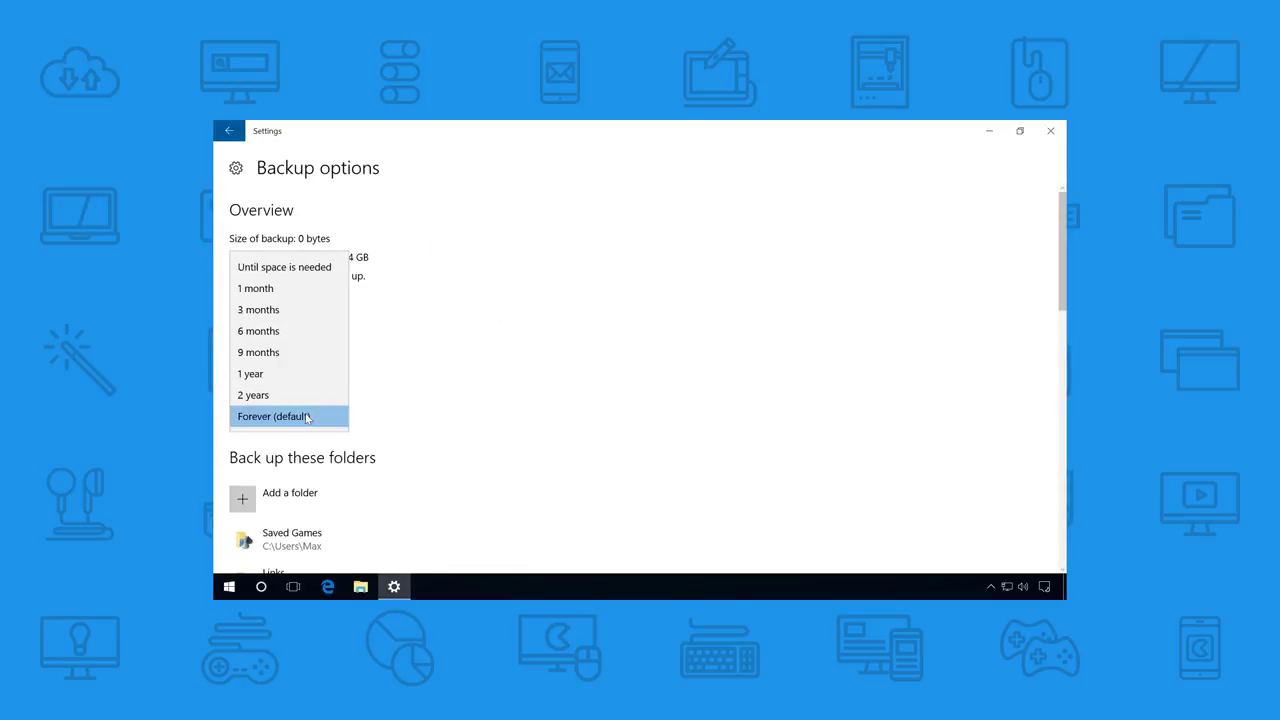
{"action": "left_click", "coordinate": [255, 373]}
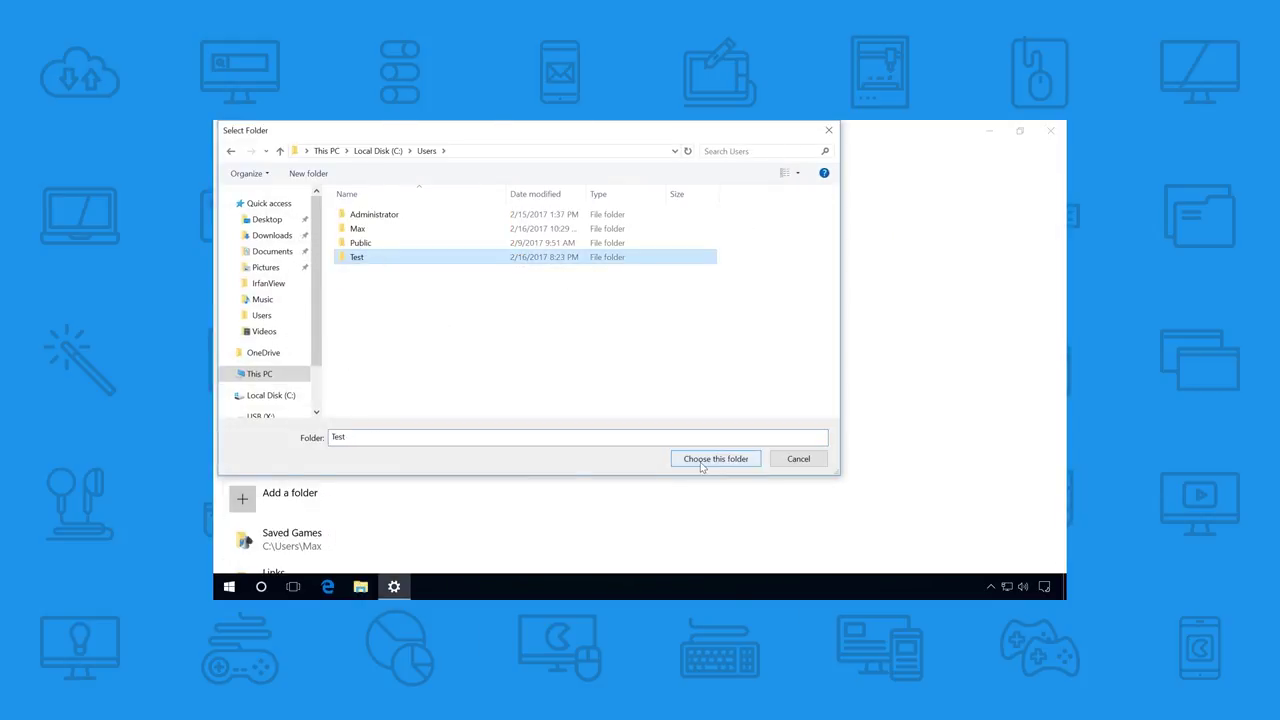
Add the Test folder to the backup and exclude the Music folder.
{"action": "left_click", "coordinate": [716, 462]}
{"action": "scroll", "coordinate": [617, 469], "scroll_direction": "down", "scroll_amount": 1}
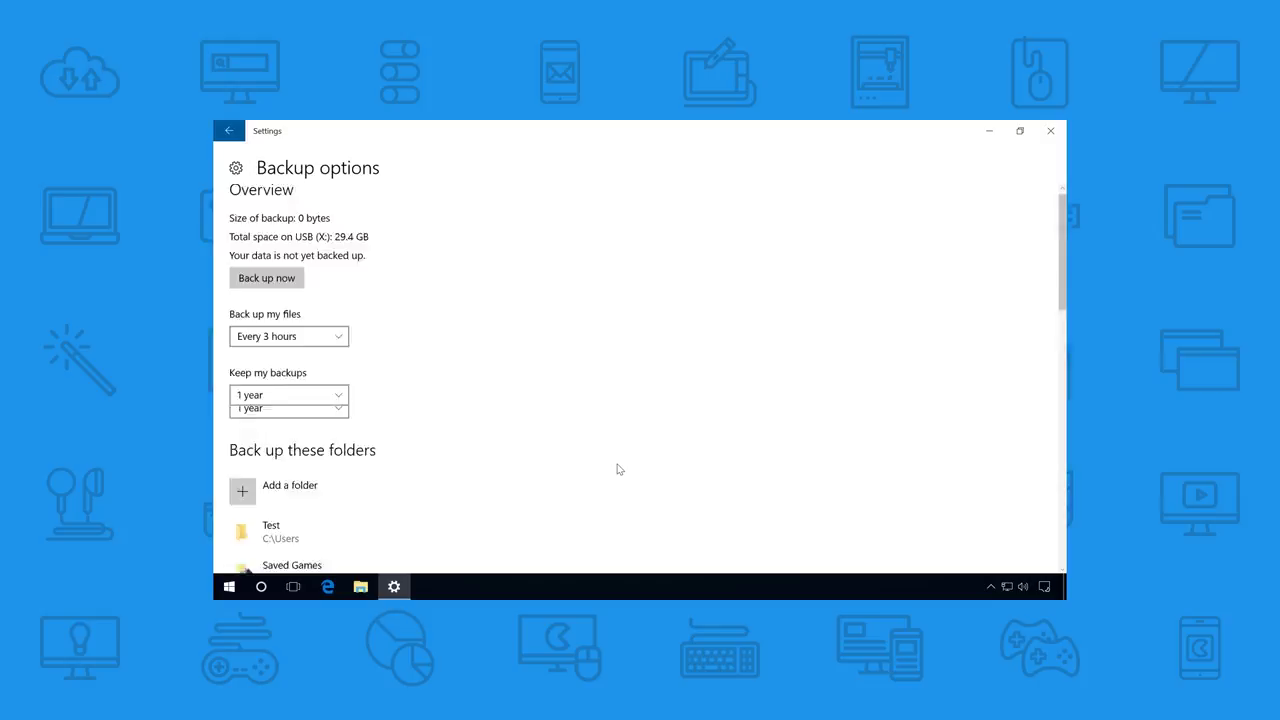
{"action": "scroll", "coordinate": [617, 469], "scroll_direction": "down", "scroll_amount": 8}
{"action": "left_click", "coordinate": [288, 307]}
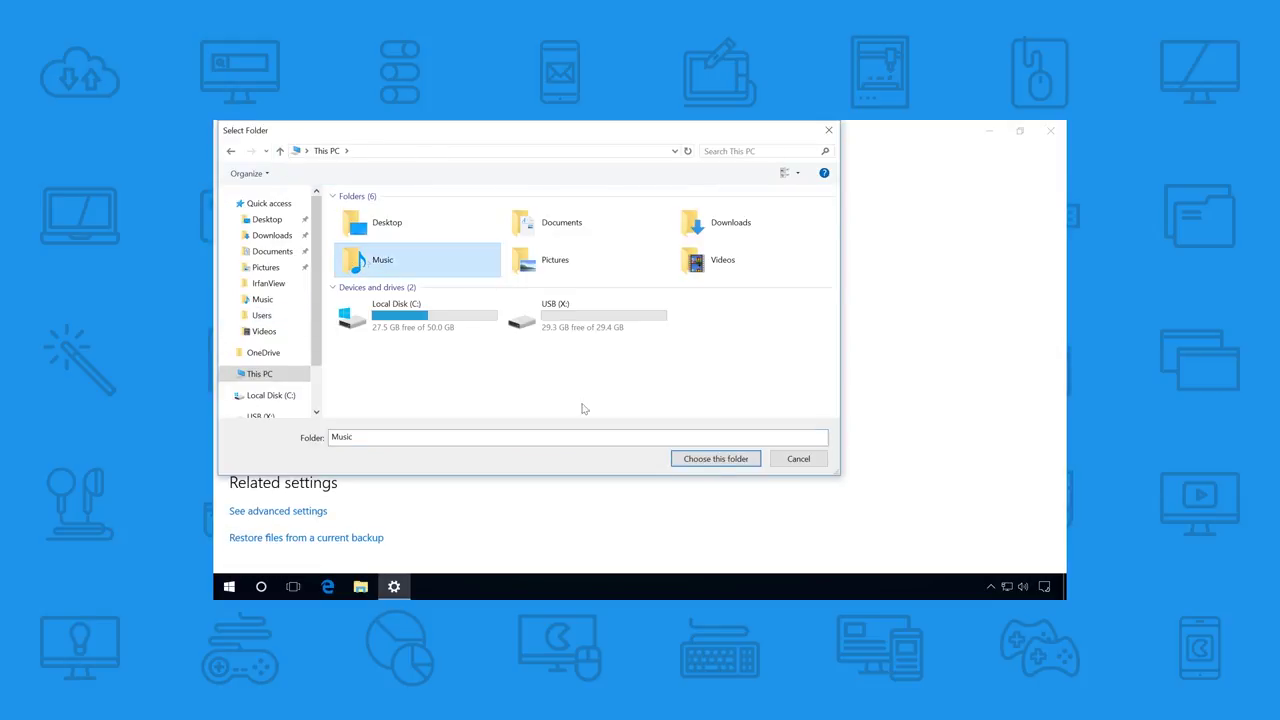
{"action": "left_click", "coordinate": [716, 458]}
Stop backing up to the USB drive and reopen the backup options.
{"action": "scroll", "coordinate": [700, 463], "scroll_direction": "down", "scroll_amount": 10}
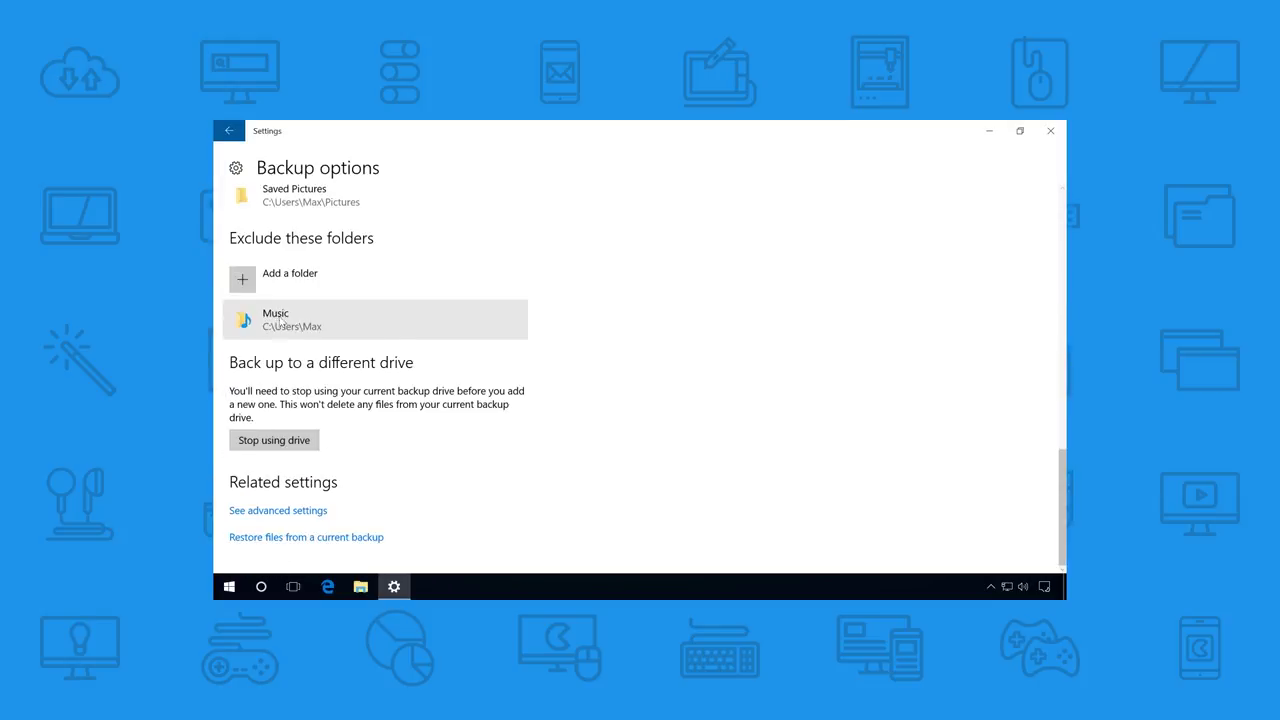
{"action": "left_click", "coordinate": [273, 440]}
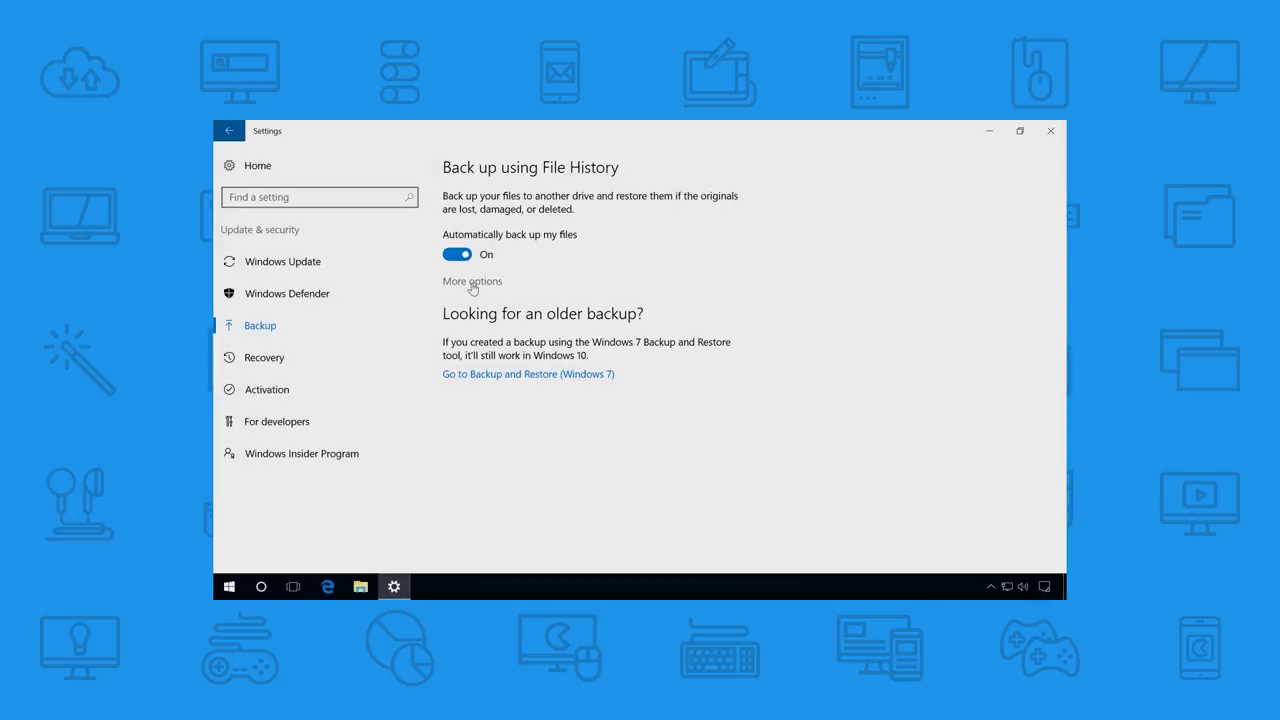
{"action": "left_click", "coordinate": [443, 285]}
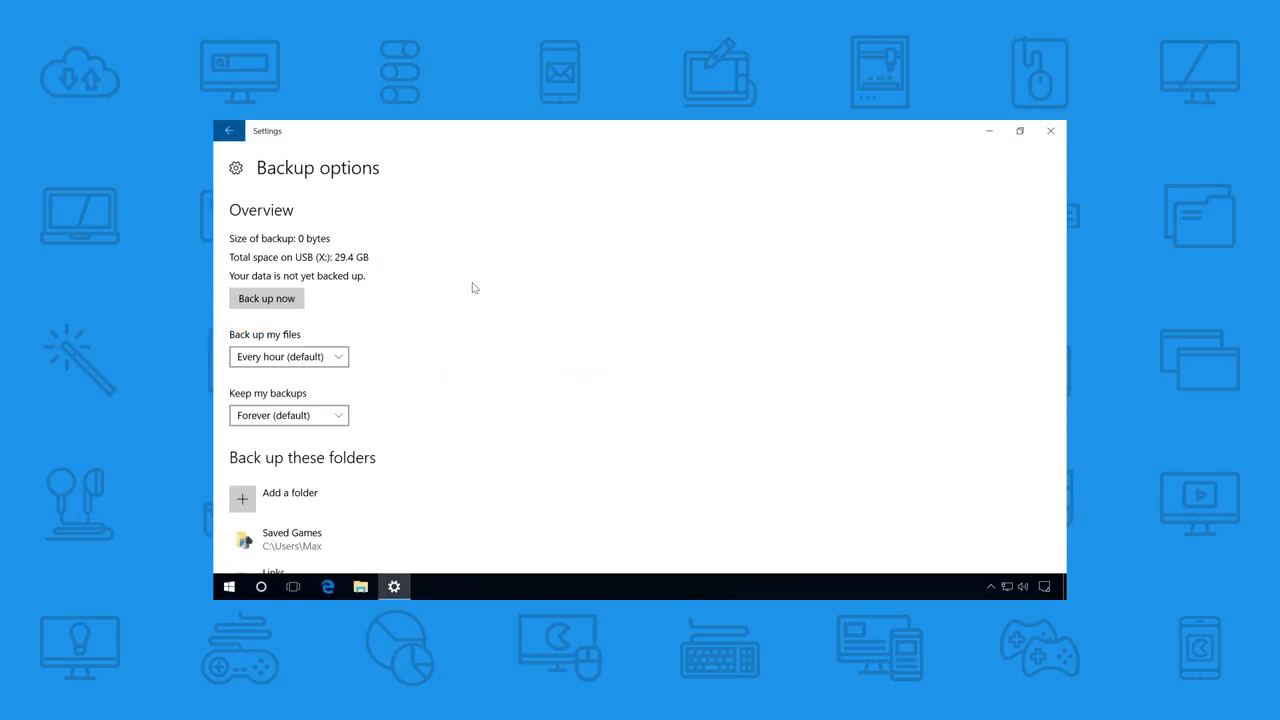
{"action": "scroll", "coordinate": [474, 288], "scroll_direction": "down", "scroll_amount": 10}
Review File History's advanced settings and the old-version cleanup age choices.
{"action": "left_click", "coordinate": [284, 511]}
{"action": "left_click", "coordinate": [446, 285]}
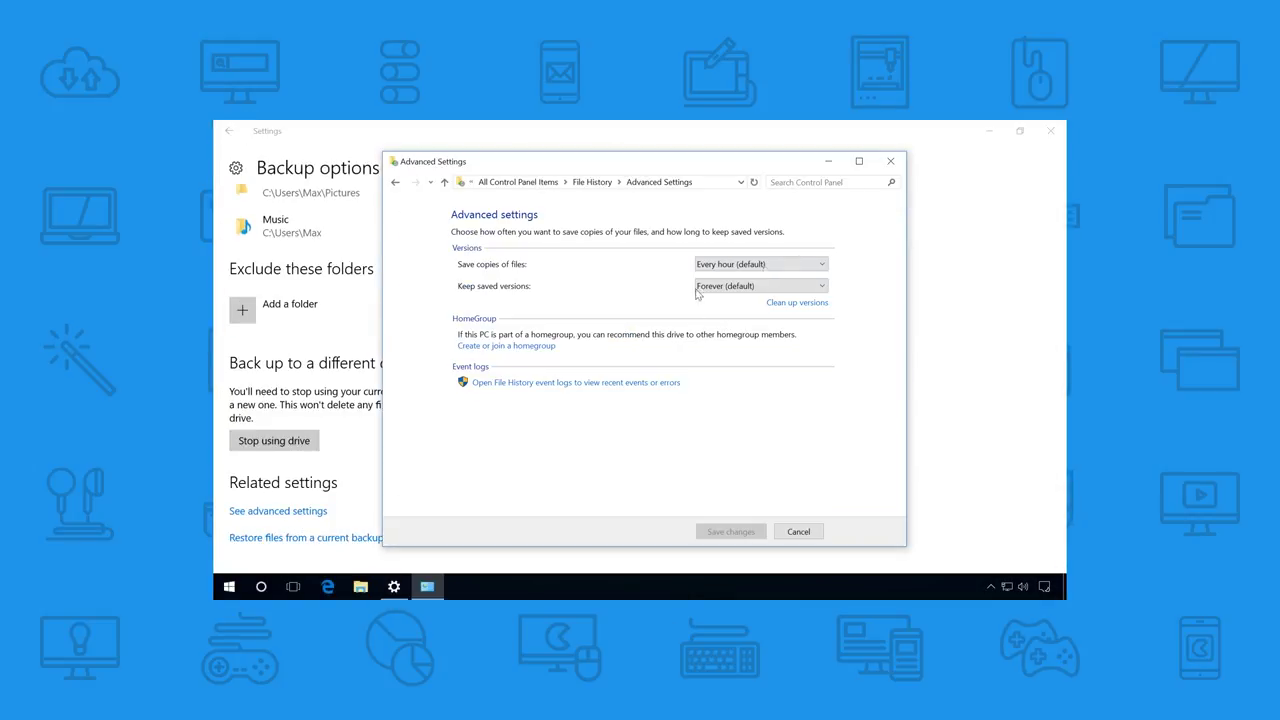
{"action": "left_click", "coordinate": [797, 302]}
{"action": "left_click", "coordinate": [629, 391]}
{"action": "left_click", "coordinate": [643, 460]}
{"action": "left_click", "coordinate": [723, 426]}
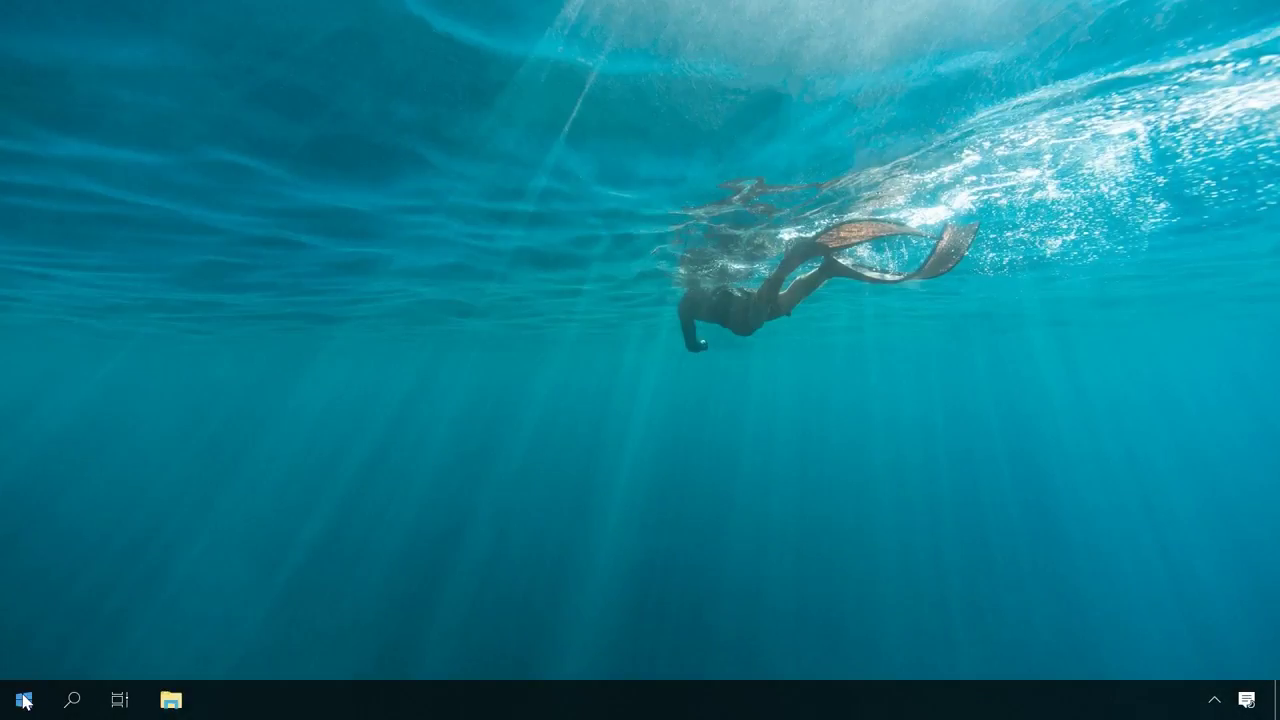
Through Settings > Update & Security > Backup, open Backup and Restore (Windows 7).
{"action": "left_click", "coordinate": [24, 701]}
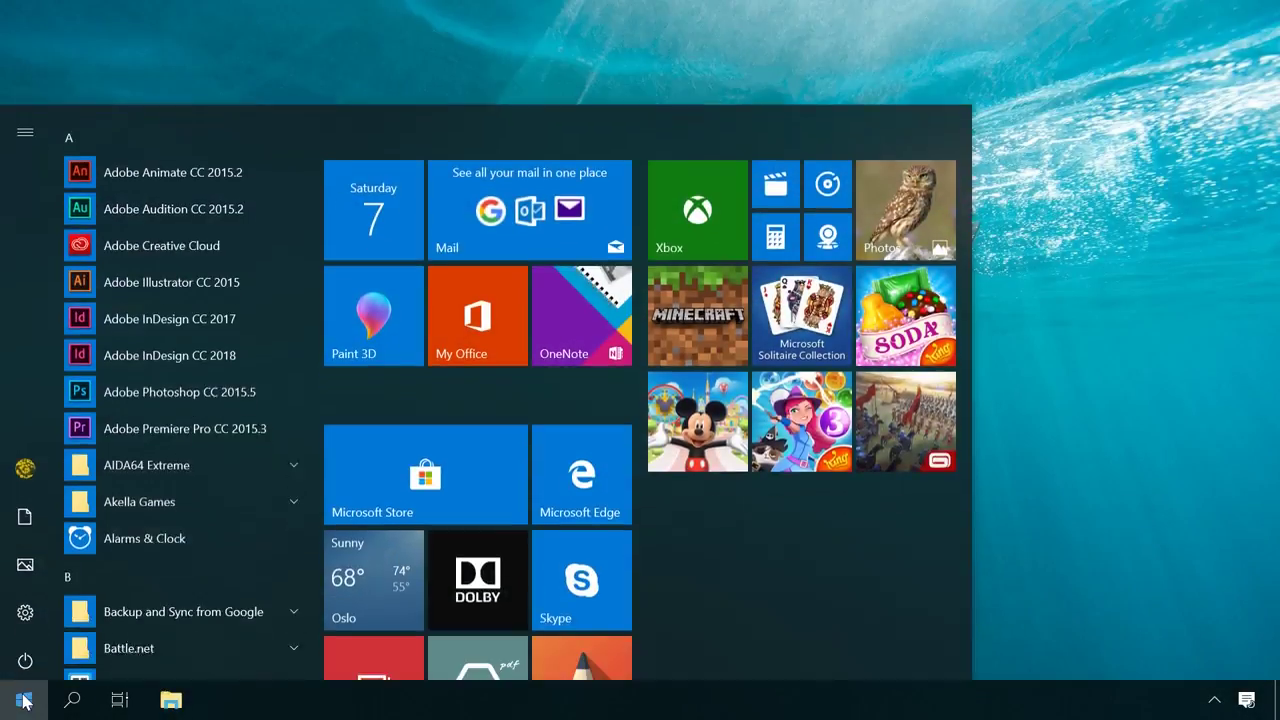
{"action": "left_click", "coordinate": [22, 608]}
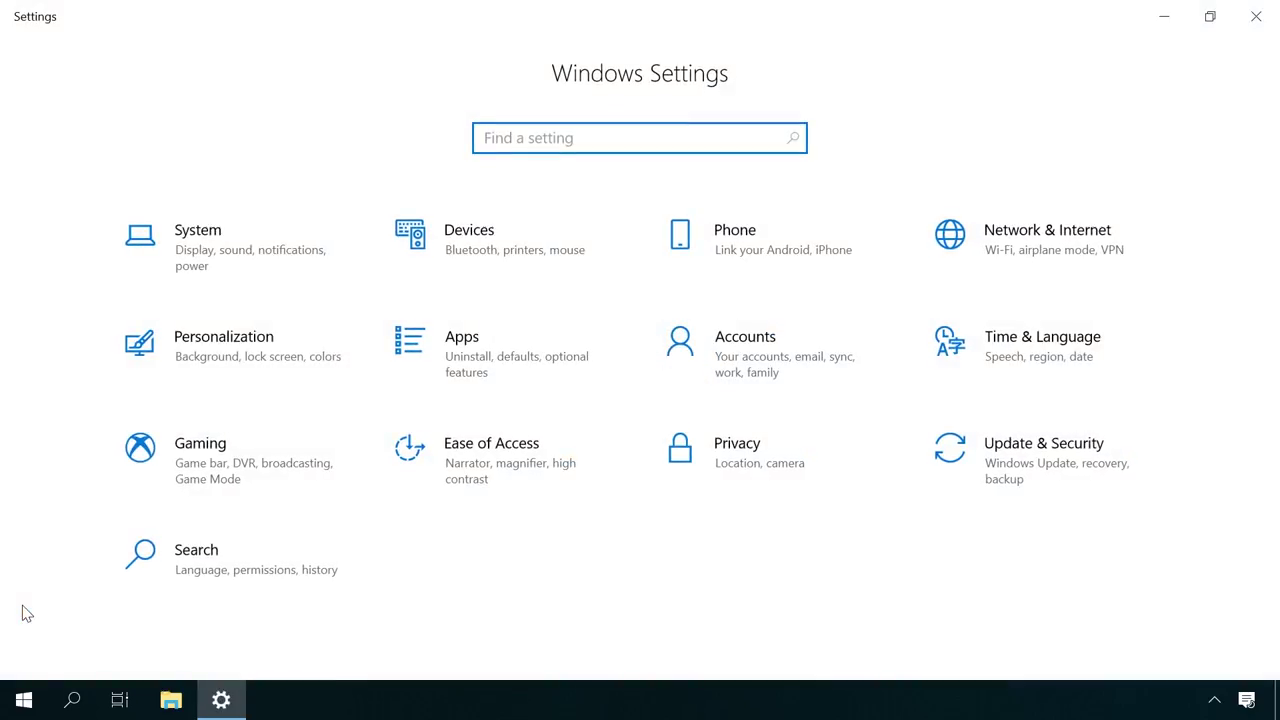
{"action": "left_click", "coordinate": [990, 470]}
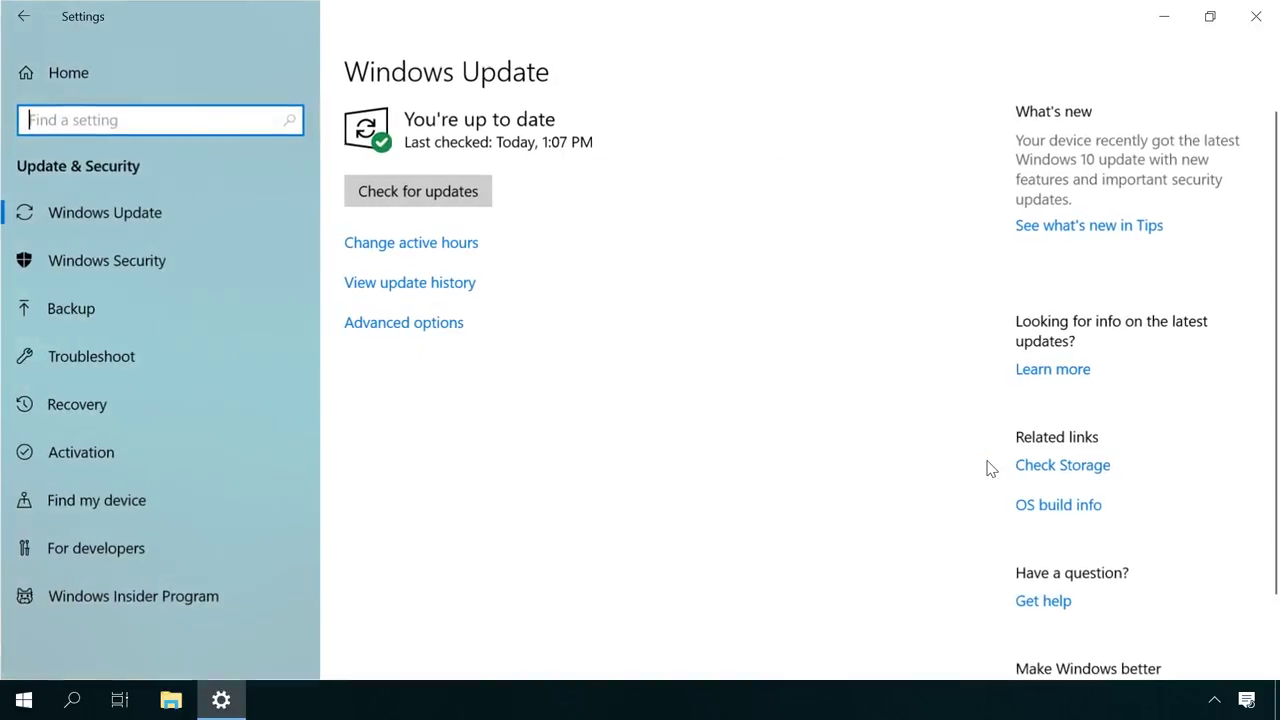
{"action": "left_click", "coordinate": [206, 325]}
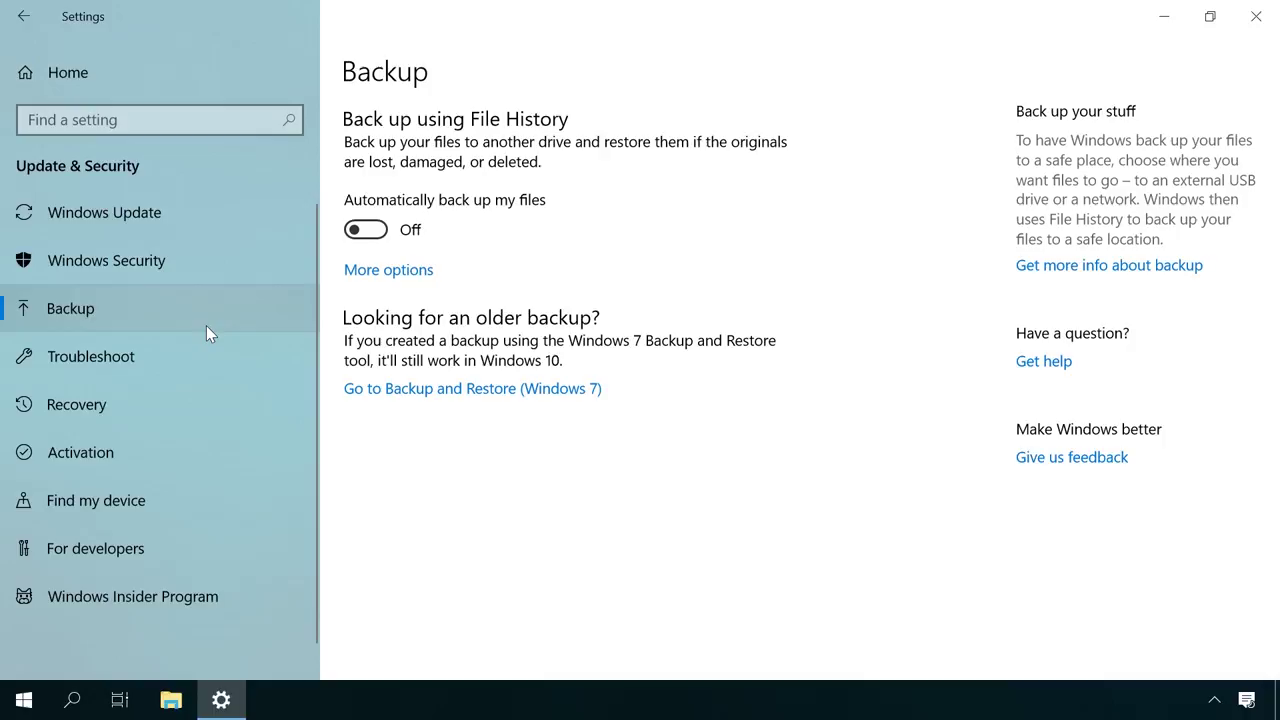
{"action": "left_click", "coordinate": [430, 389]}
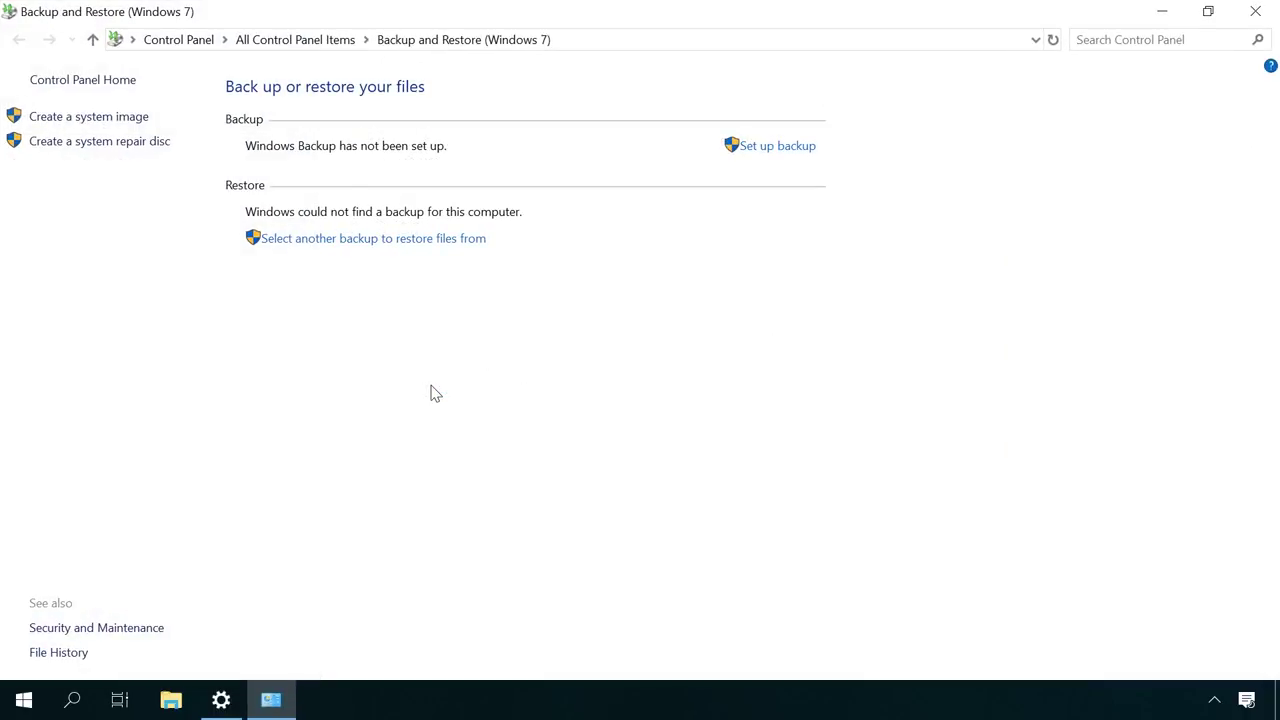
{"action": "left_click", "coordinate": [770, 153]}
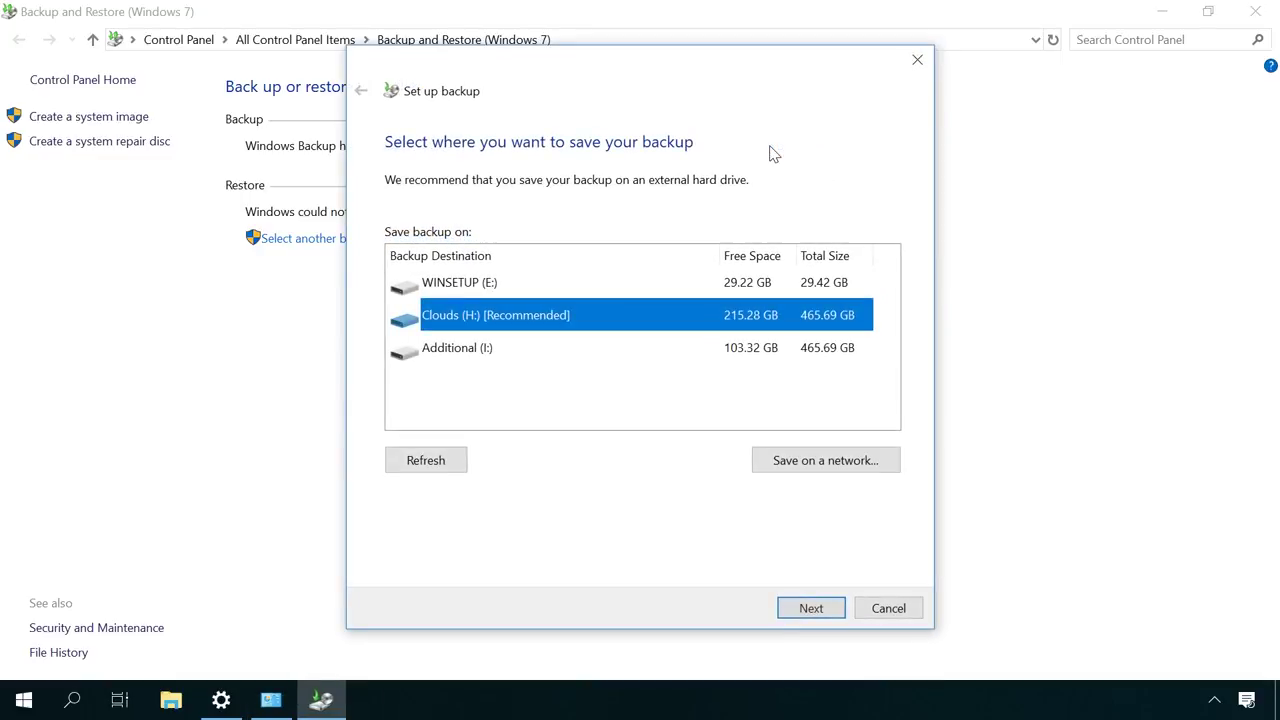
{"action": "left_click", "coordinate": [580, 283]}
{"action": "left_click", "coordinate": [810, 615]}
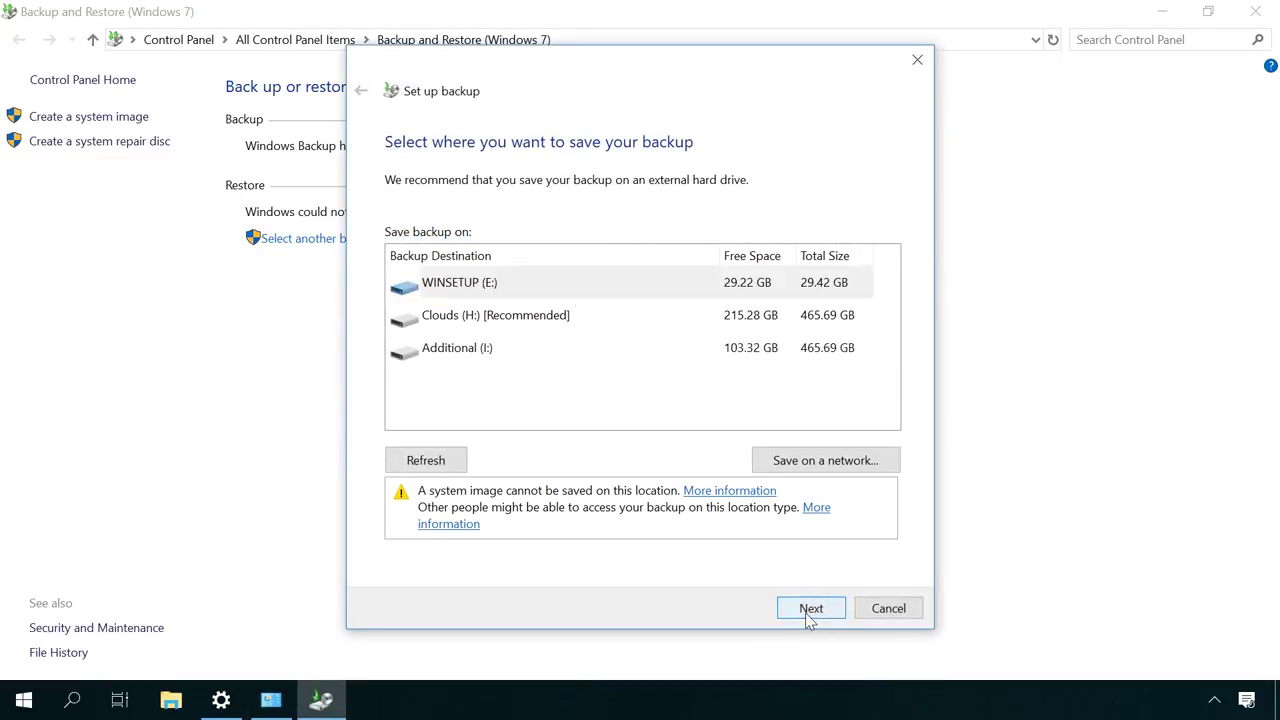
{"action": "left_click", "coordinate": [444, 312]}
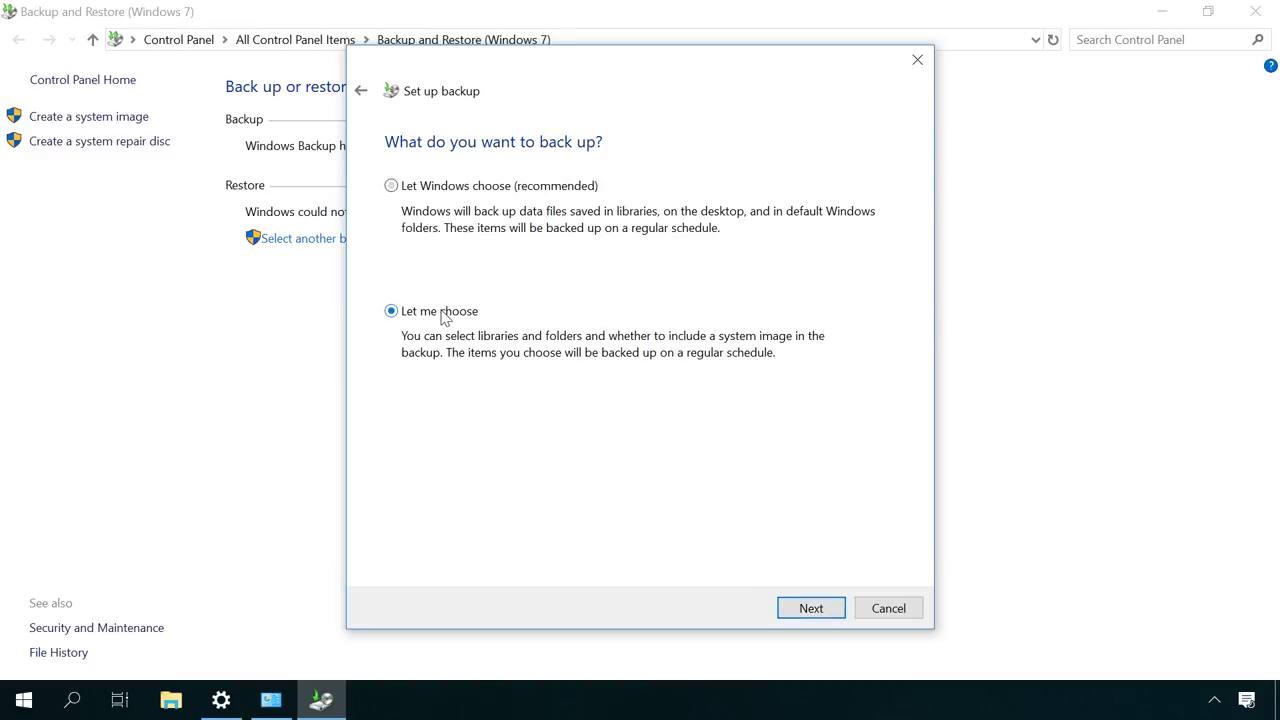
{"action": "left_click", "coordinate": [810, 615]}
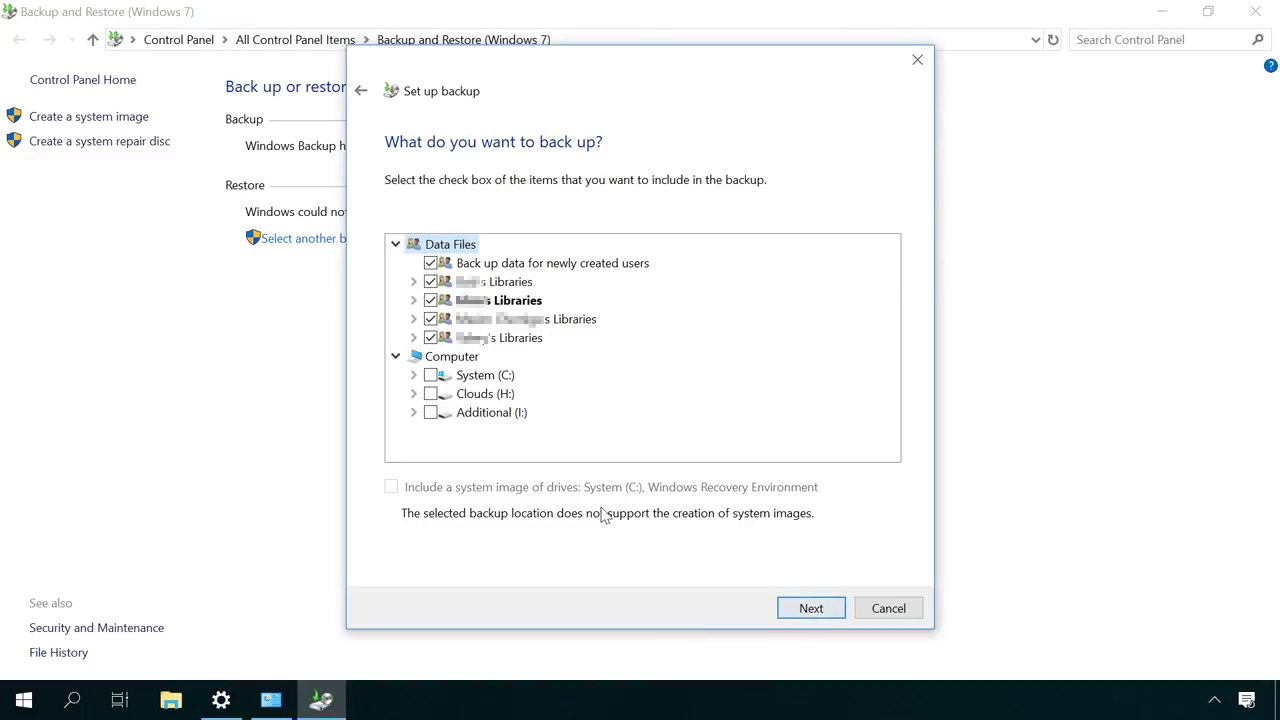
{"action": "left_click", "coordinate": [431, 377]}
{"action": "left_click", "coordinate": [471, 381]}
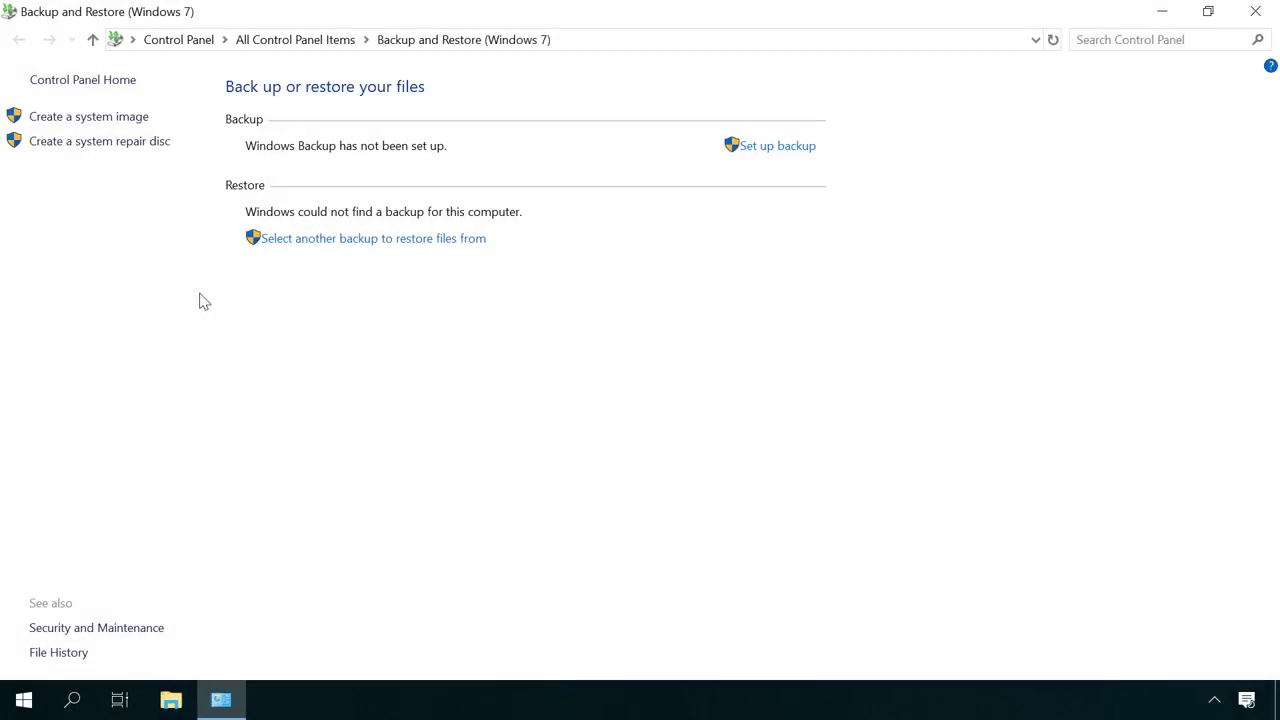
{"action": "left_click", "coordinate": [115, 117]}
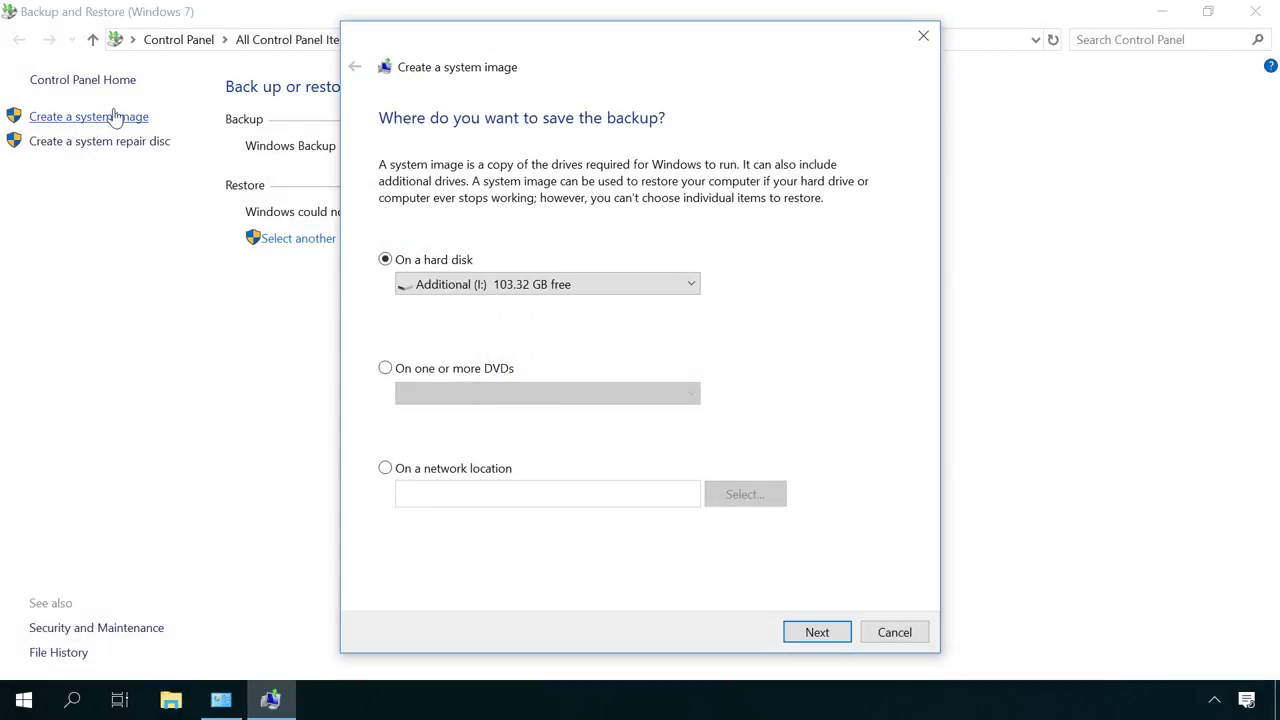
{"action": "left_click", "coordinate": [442, 287]}
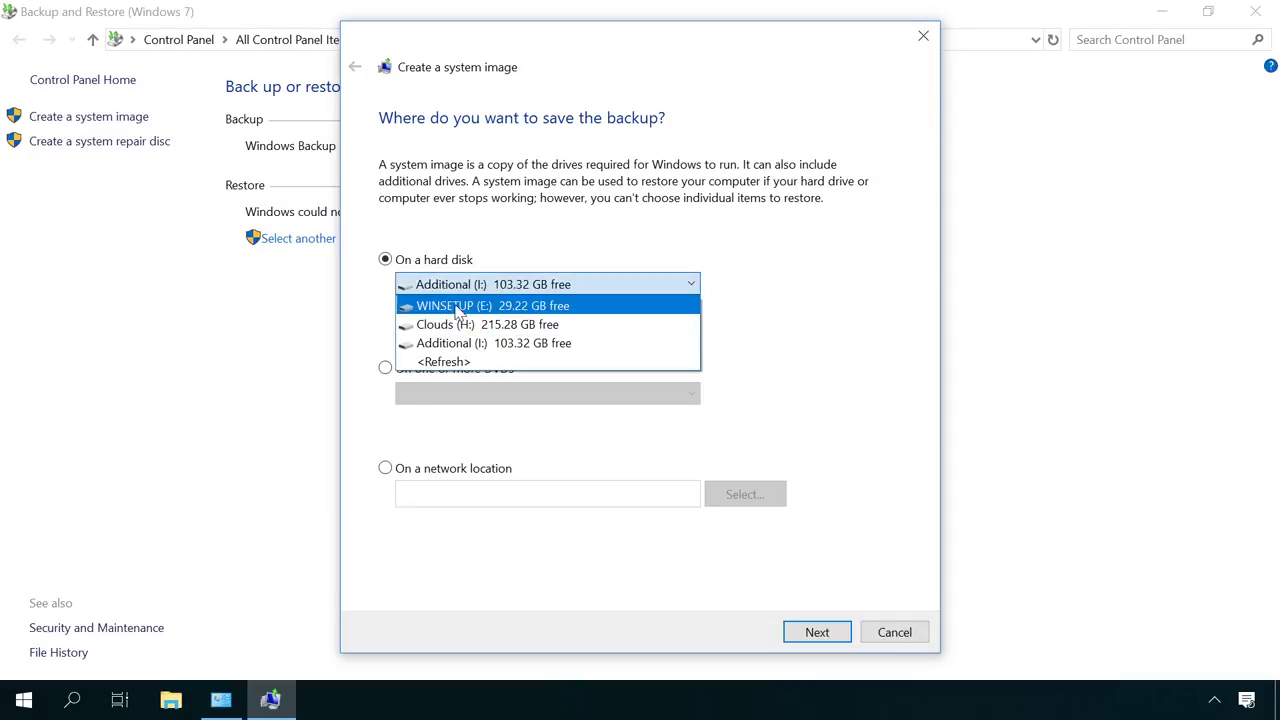
{"action": "left_click", "coordinate": [456, 306]}
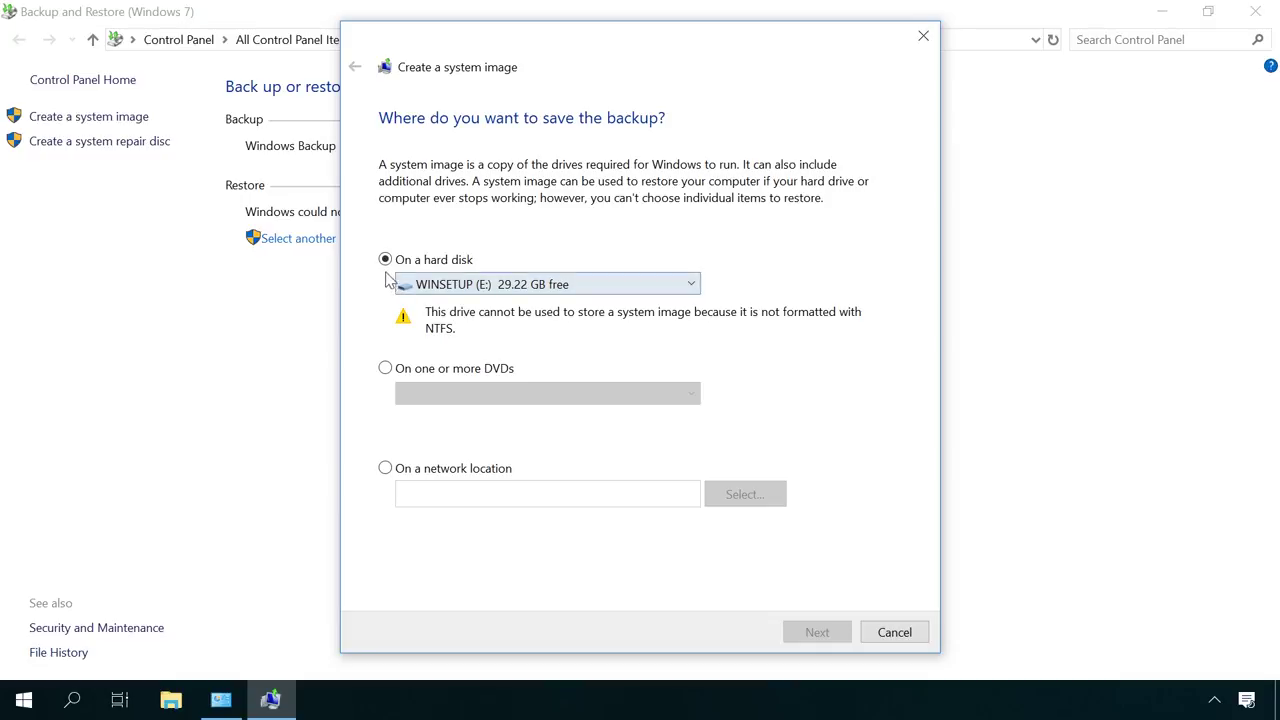
{"action": "left_click", "coordinate": [416, 371]}
{"action": "left_click", "coordinate": [417, 473]}
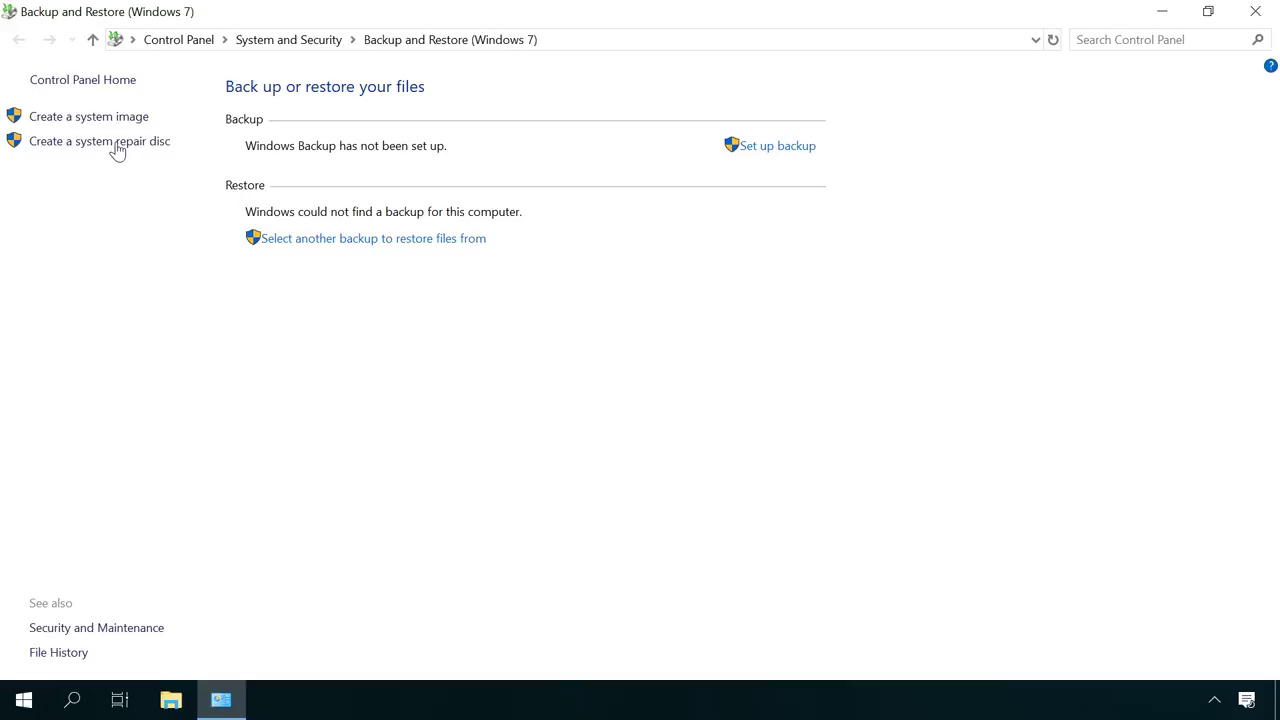
Start a system repair disc, then open Control Panel's Recovery page.
{"action": "left_click", "coordinate": [117, 143]}
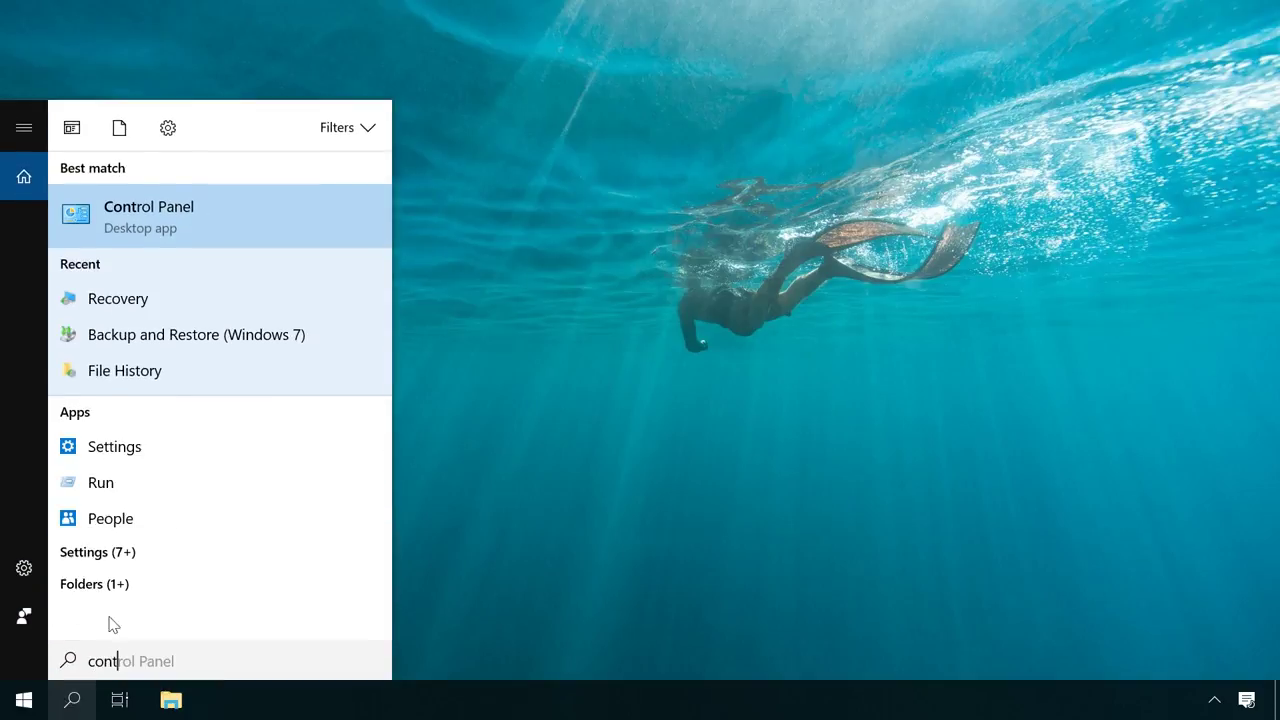
{"action": "left_click", "coordinate": [170, 220]}
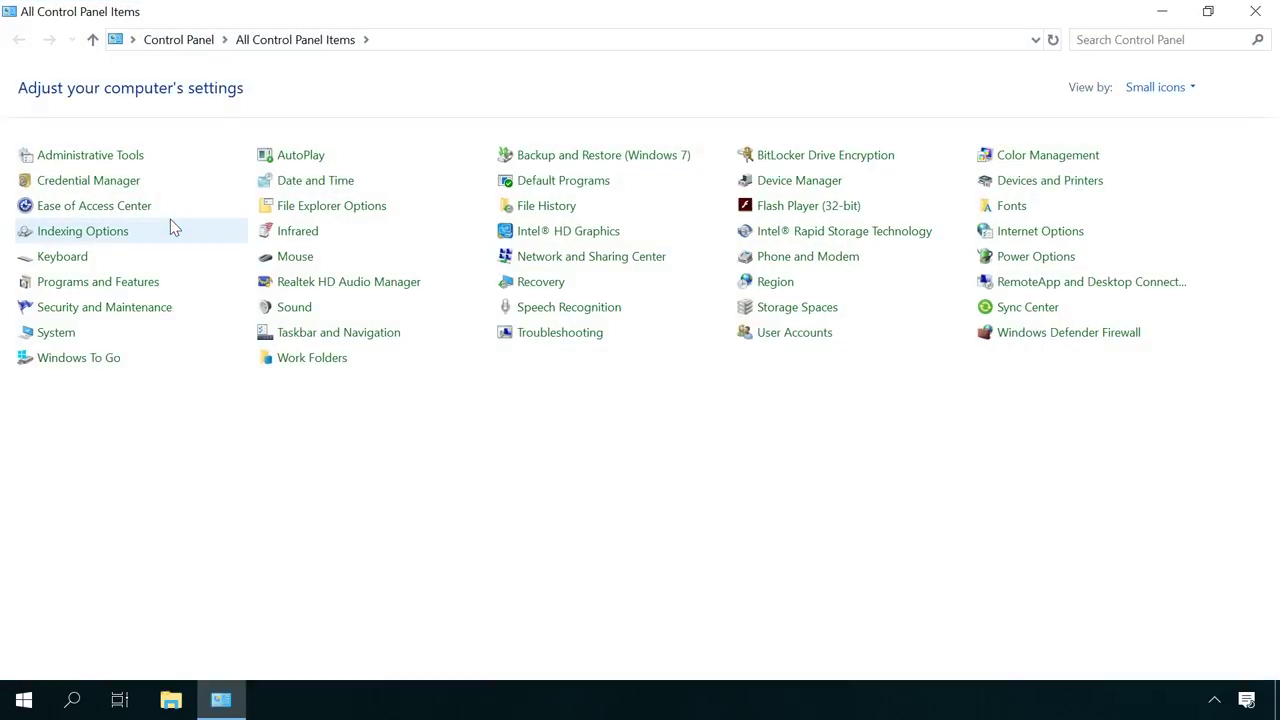
{"action": "left_click", "coordinate": [552, 284]}
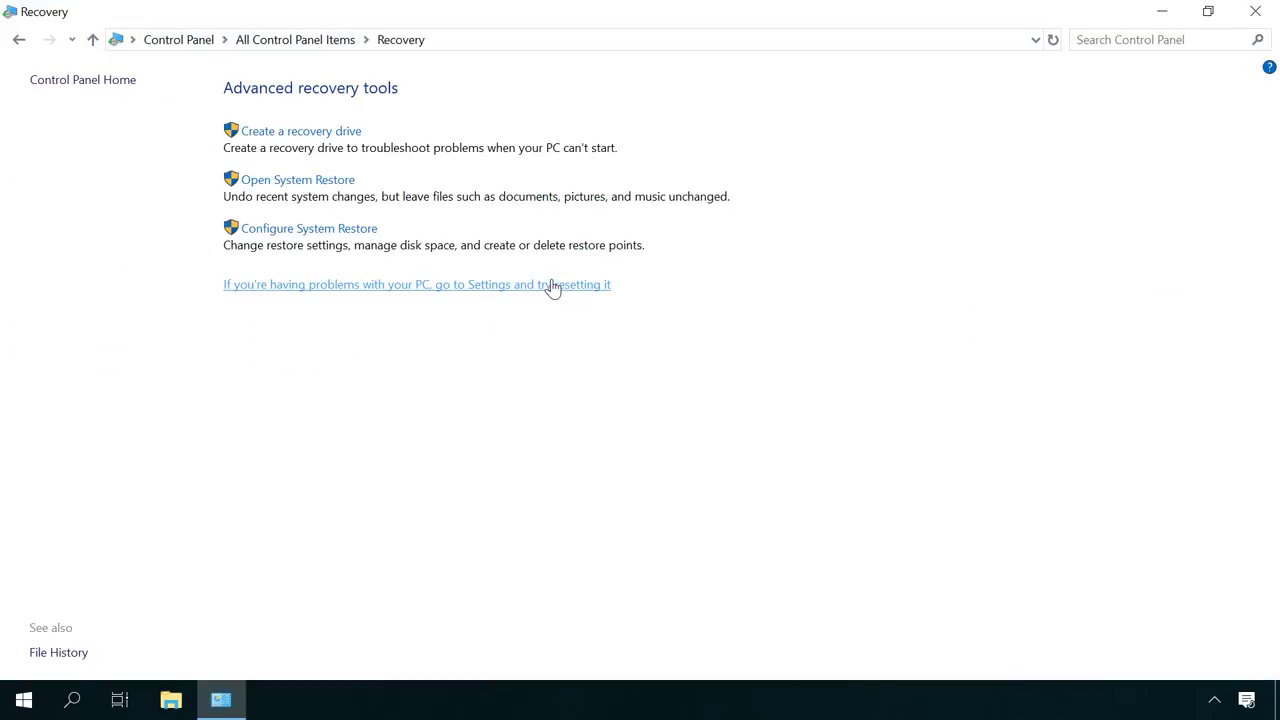
Take the Recovery Drive wizard to Create for the WINSETUP drive, then search 'recoverydrive.exe'.
{"action": "left_click", "coordinate": [333, 132]}
{"action": "left_click", "coordinate": [531, 492]}
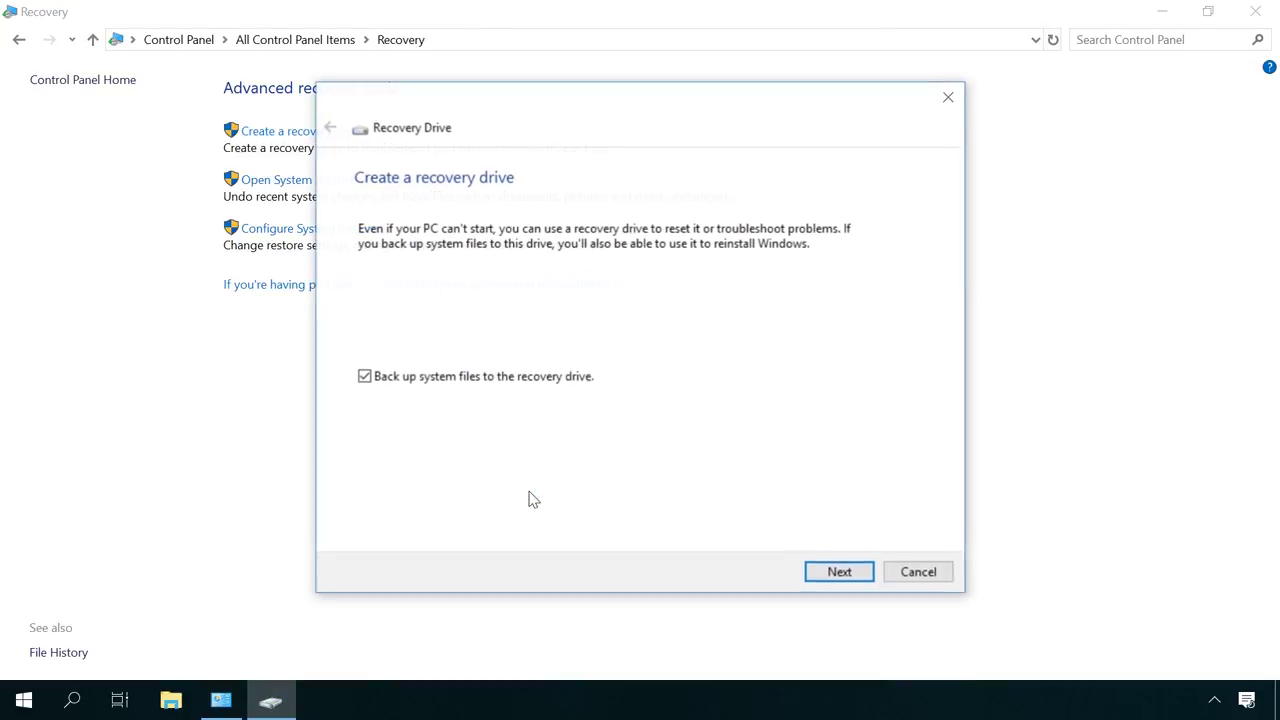
{"action": "left_click", "coordinate": [844, 576]}
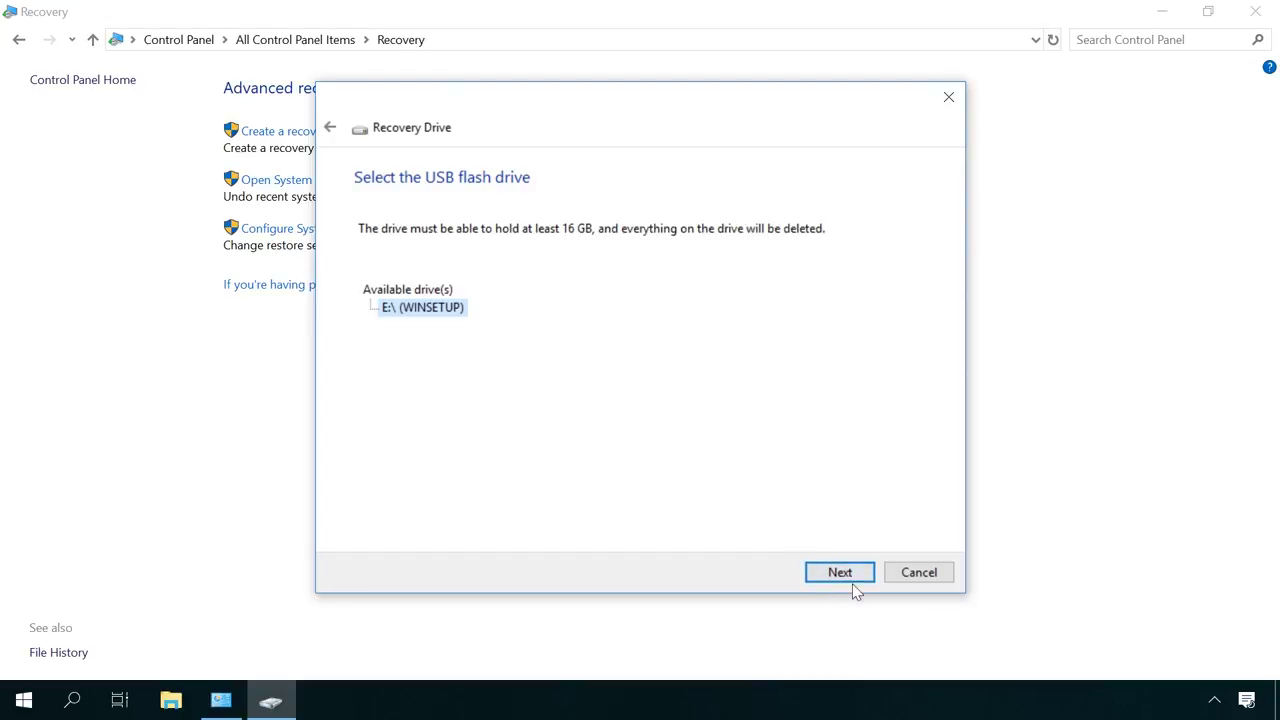
{"action": "left_click", "coordinate": [834, 578]}
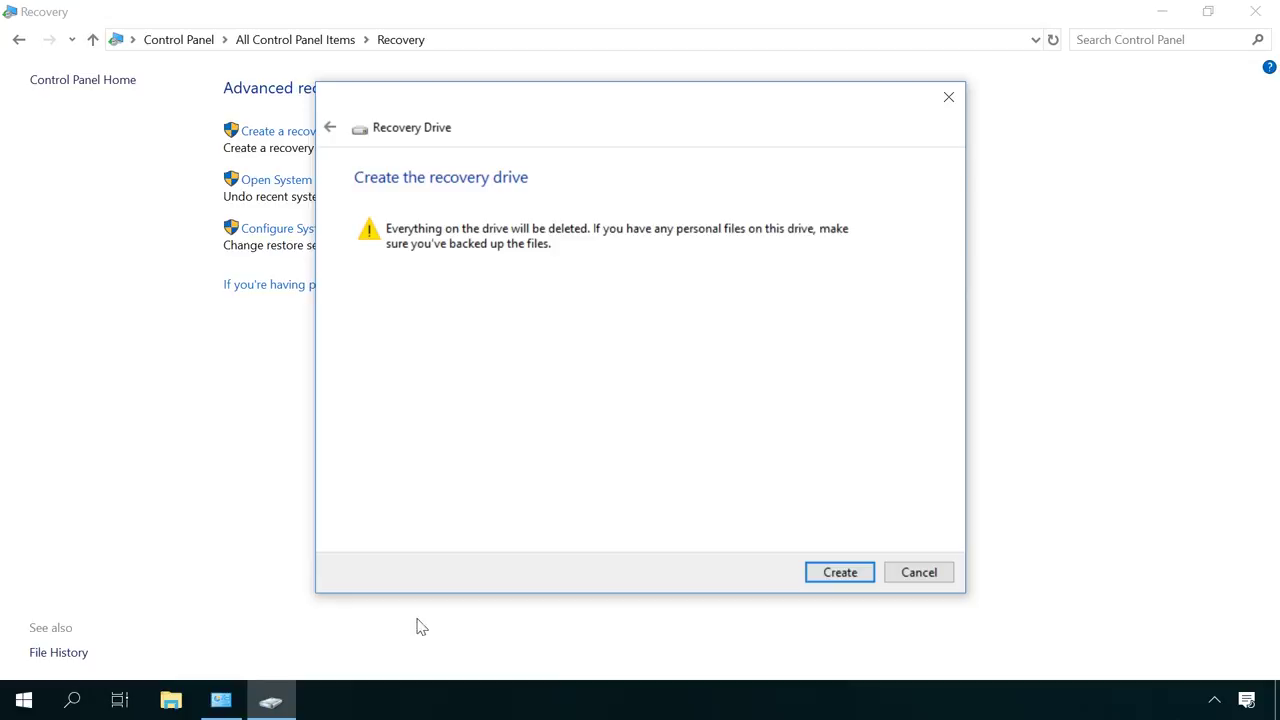
{"action": "left_click", "coordinate": [60, 708]}
{"action": "type", "text": "recoverydrive.exe"}
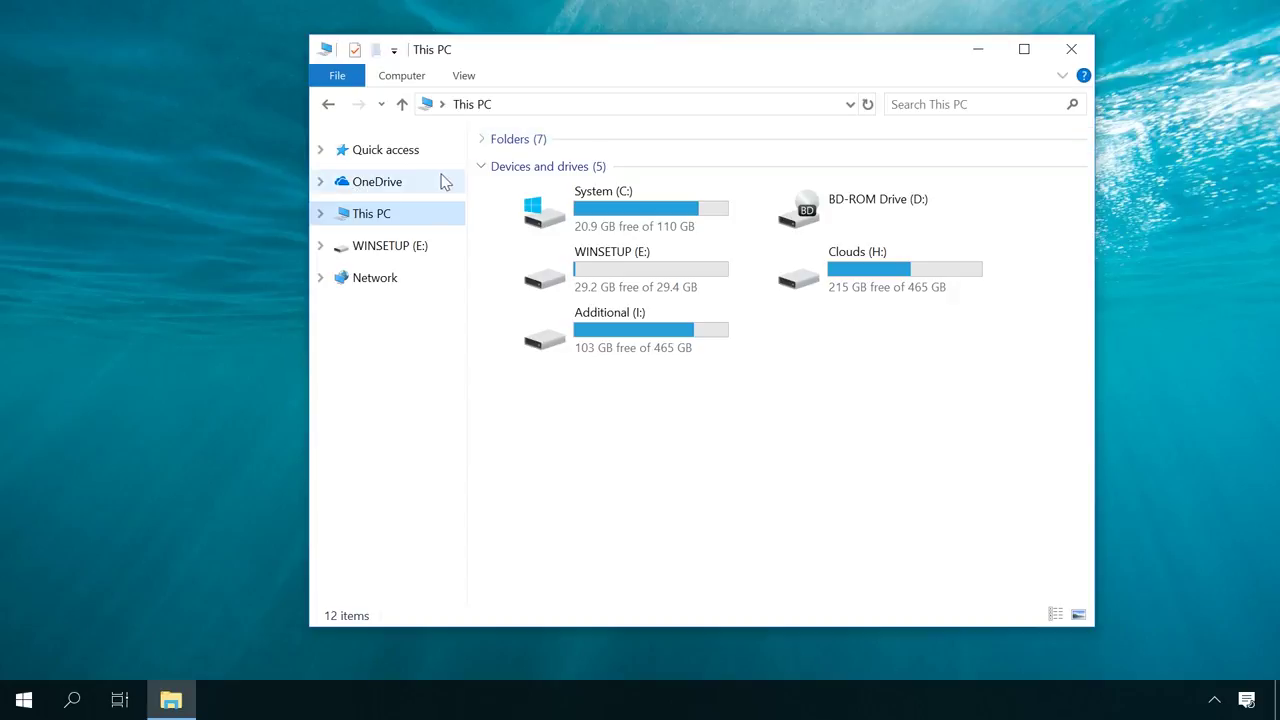
Finish OneDrive setup with the default folder location and open the new OneDrive folder.
{"action": "left_click", "coordinate": [370, 186]}
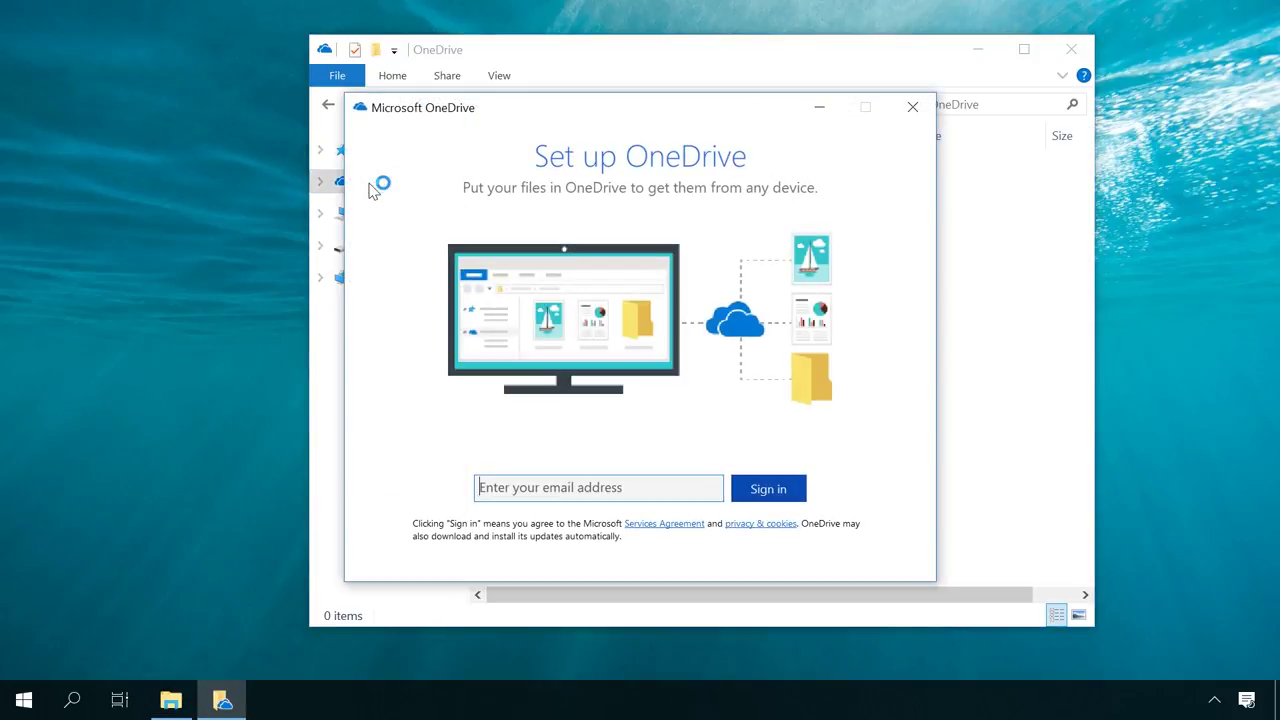
{"action": "left_click_drag", "start_coordinate": [508, 108], "coordinate": [595, 83]}
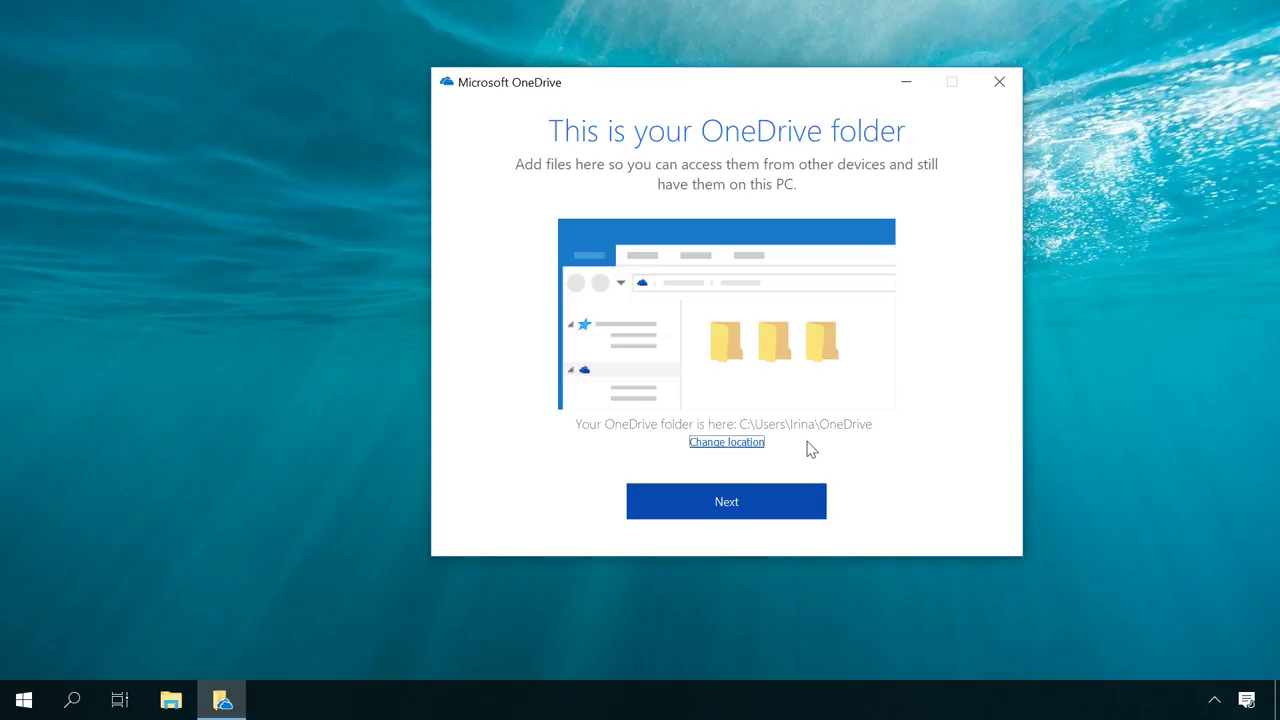
{"action": "left_click", "coordinate": [718, 446]}
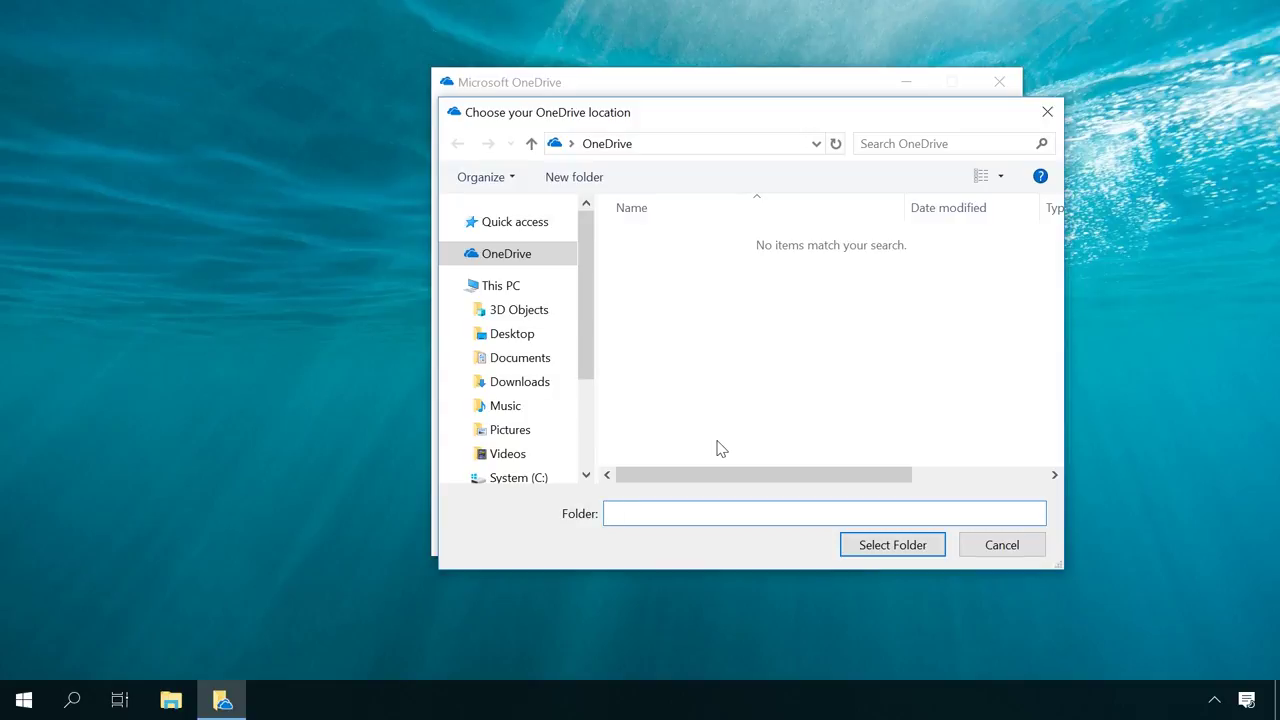
{"action": "left_click", "coordinate": [1047, 114]}
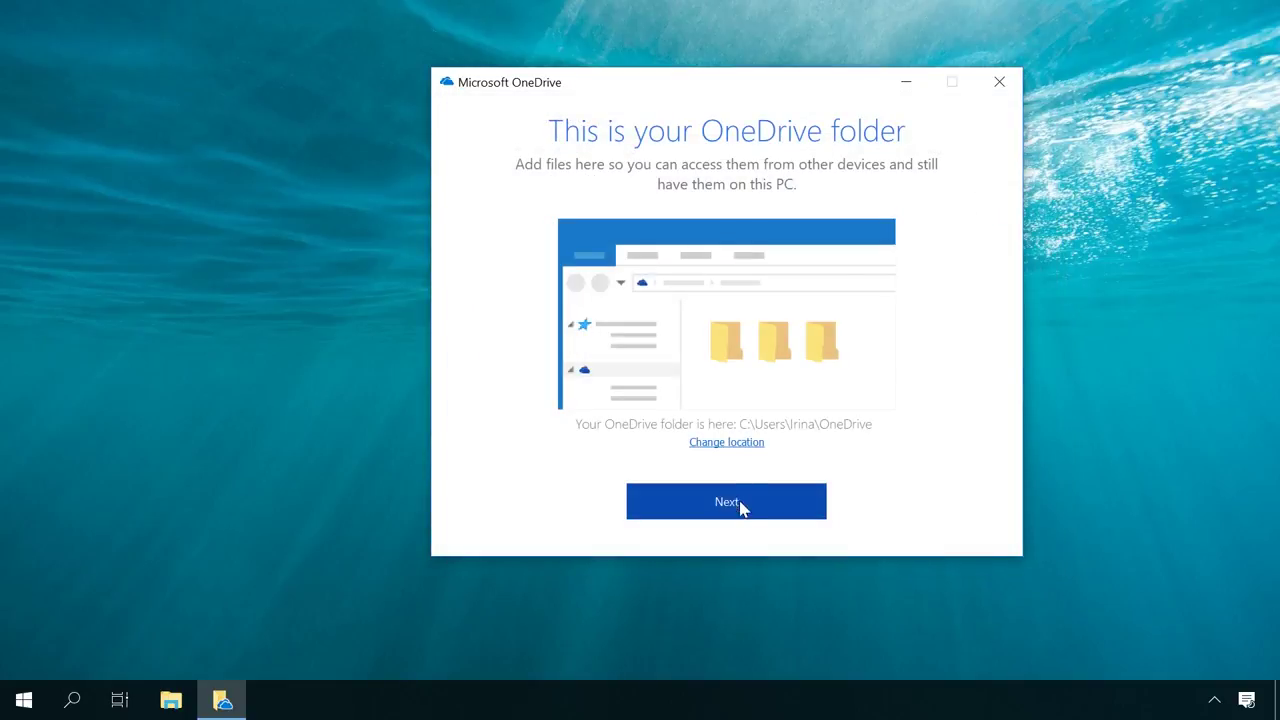
{"action": "left_click", "coordinate": [735, 517]}
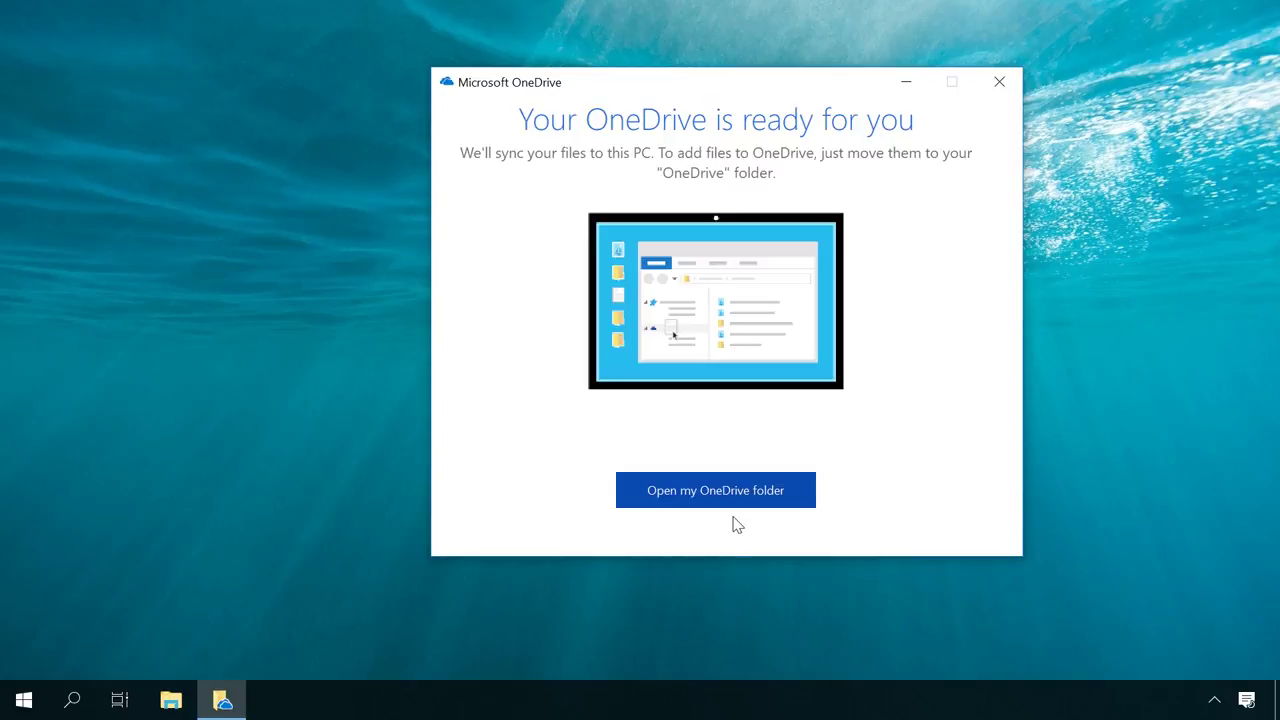
{"action": "left_click", "coordinate": [687, 493]}
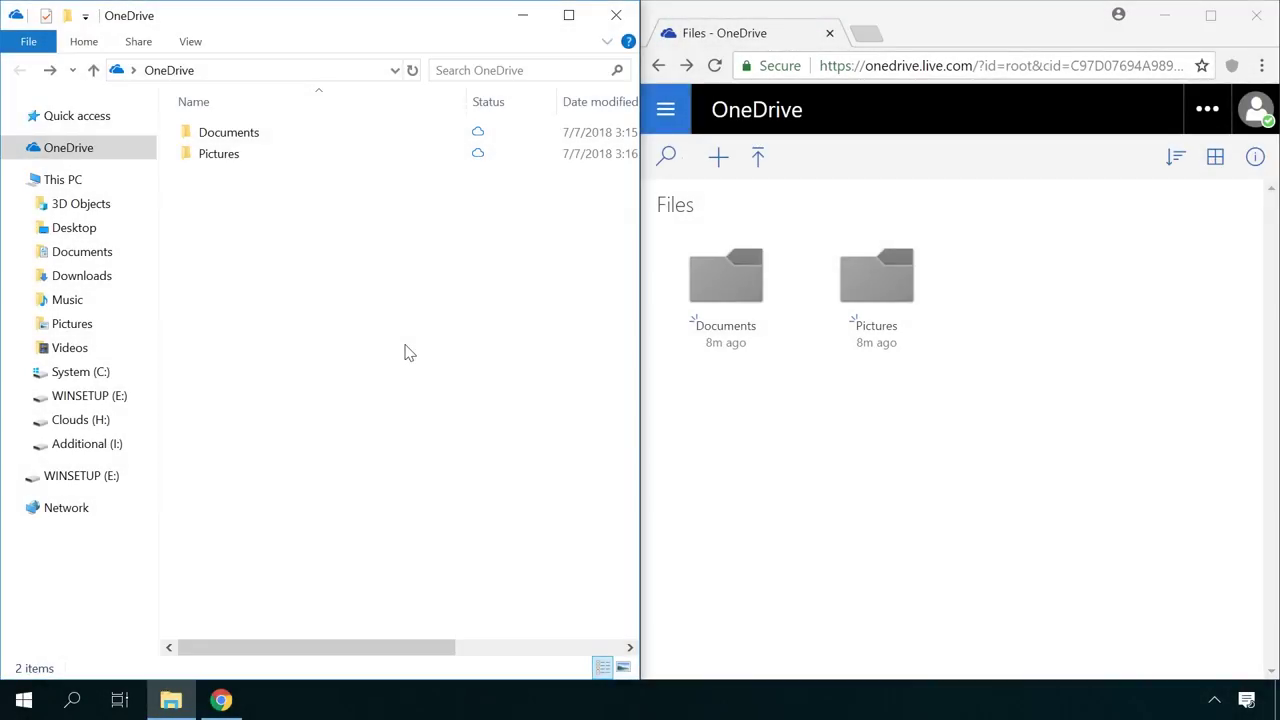
Paste Dog_CTA_Desktop_HeroImage.jpg into the OneDrive folder and view it in Photos.
{"action": "right_click", "coordinate": [240, 202]}
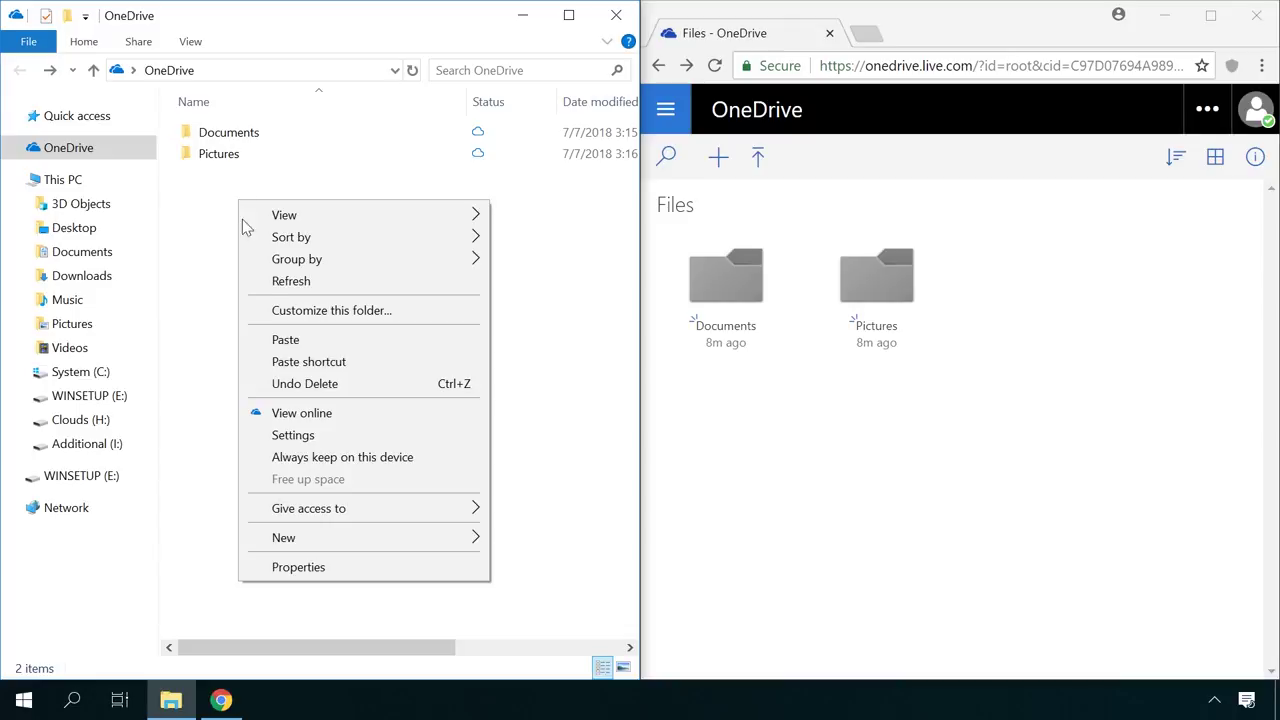
{"action": "left_click", "coordinate": [286, 340]}
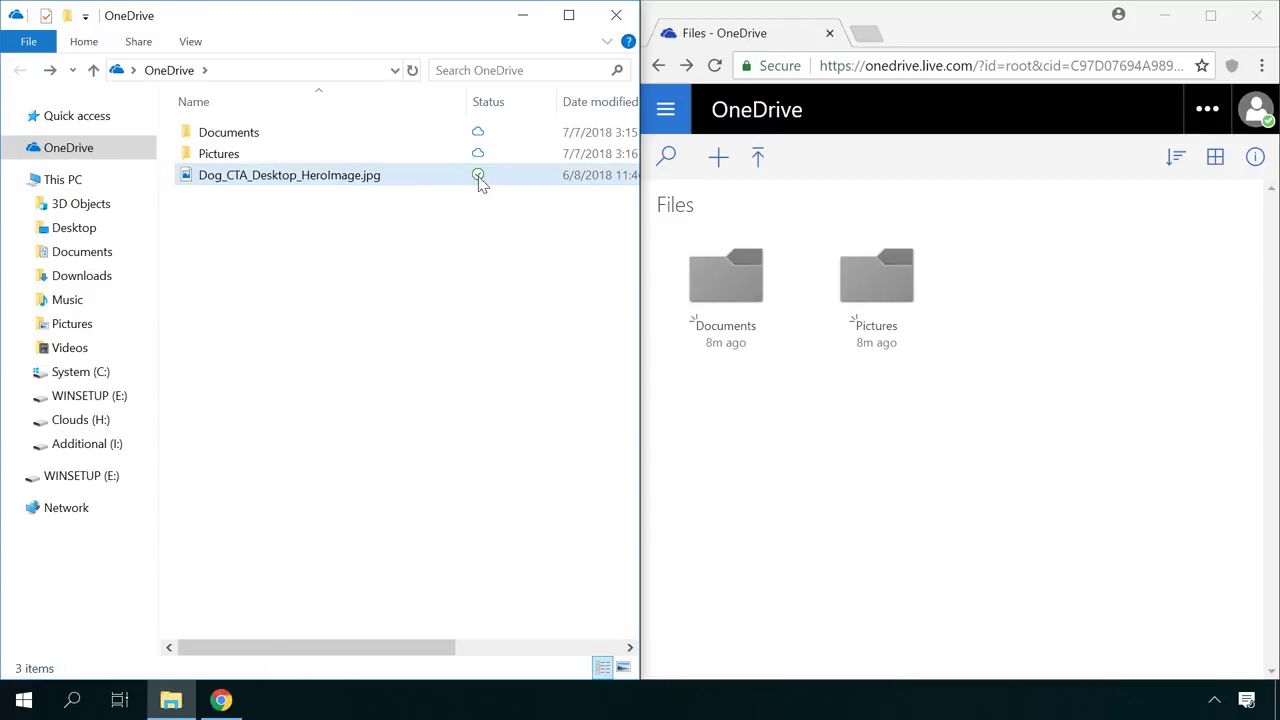
{"action": "left_click", "coordinate": [943, 352]}
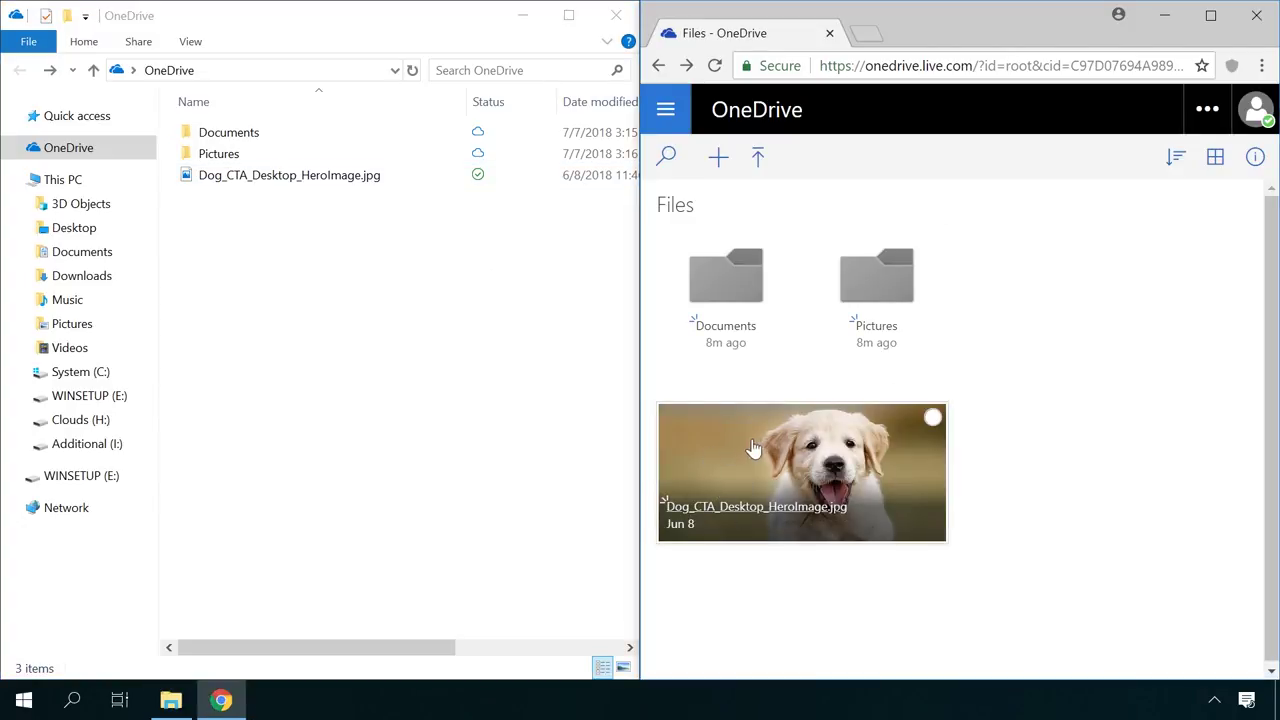
{"action": "double_click", "coordinate": [316, 180]}
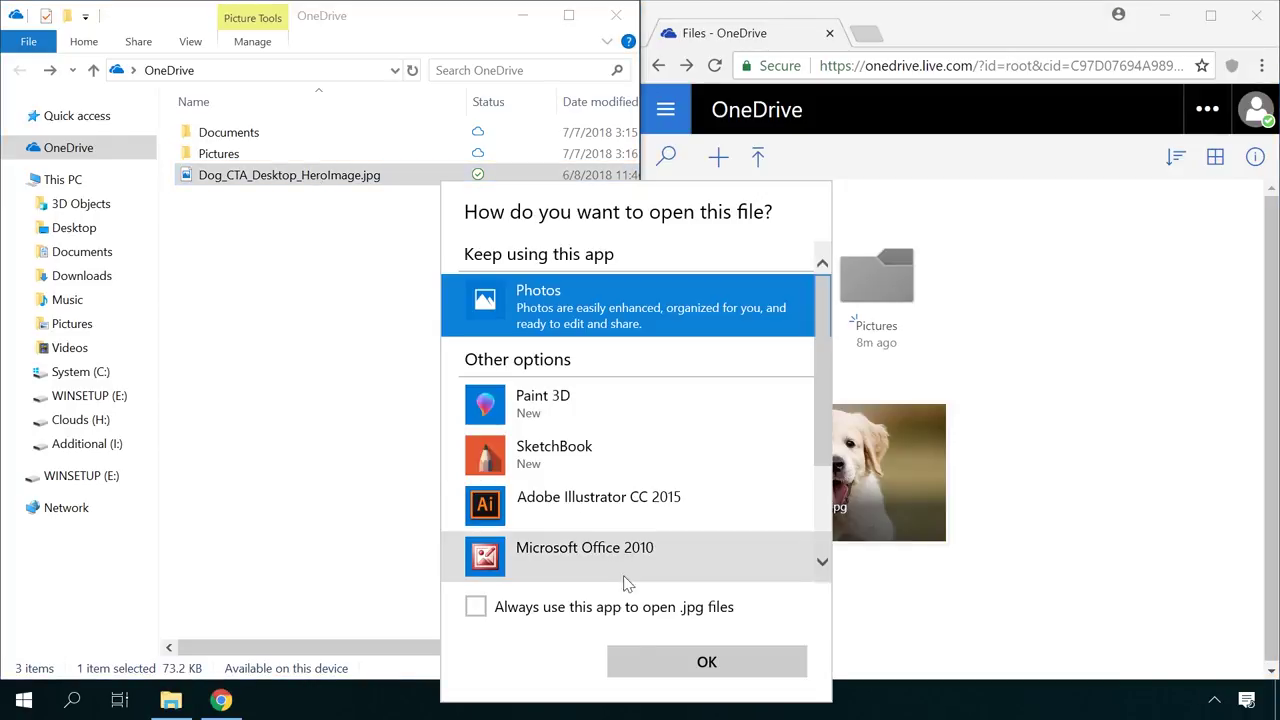
{"action": "left_click", "coordinate": [645, 668]}
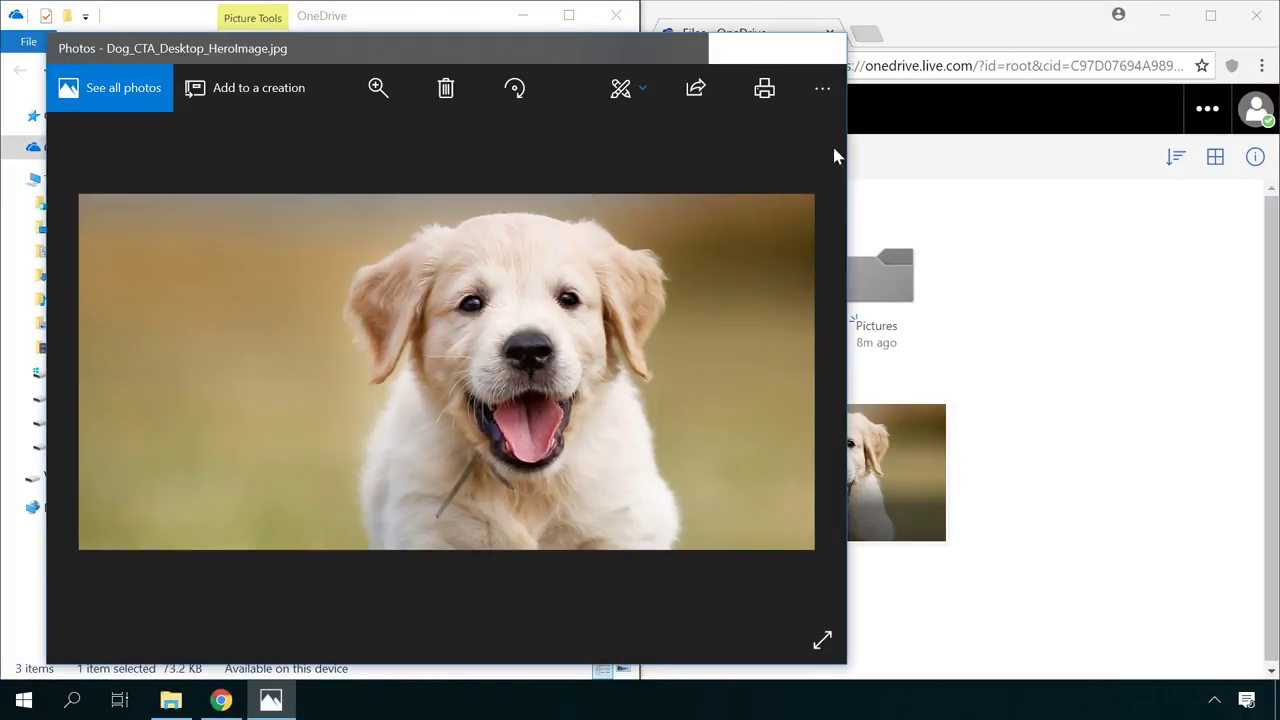
{"action": "left_click", "coordinate": [829, 46]}
View the dog photo in OneDrive's online viewer, step back through Pictures and Documents, then return to both file lists.
{"action": "left_click", "coordinate": [757, 465]}
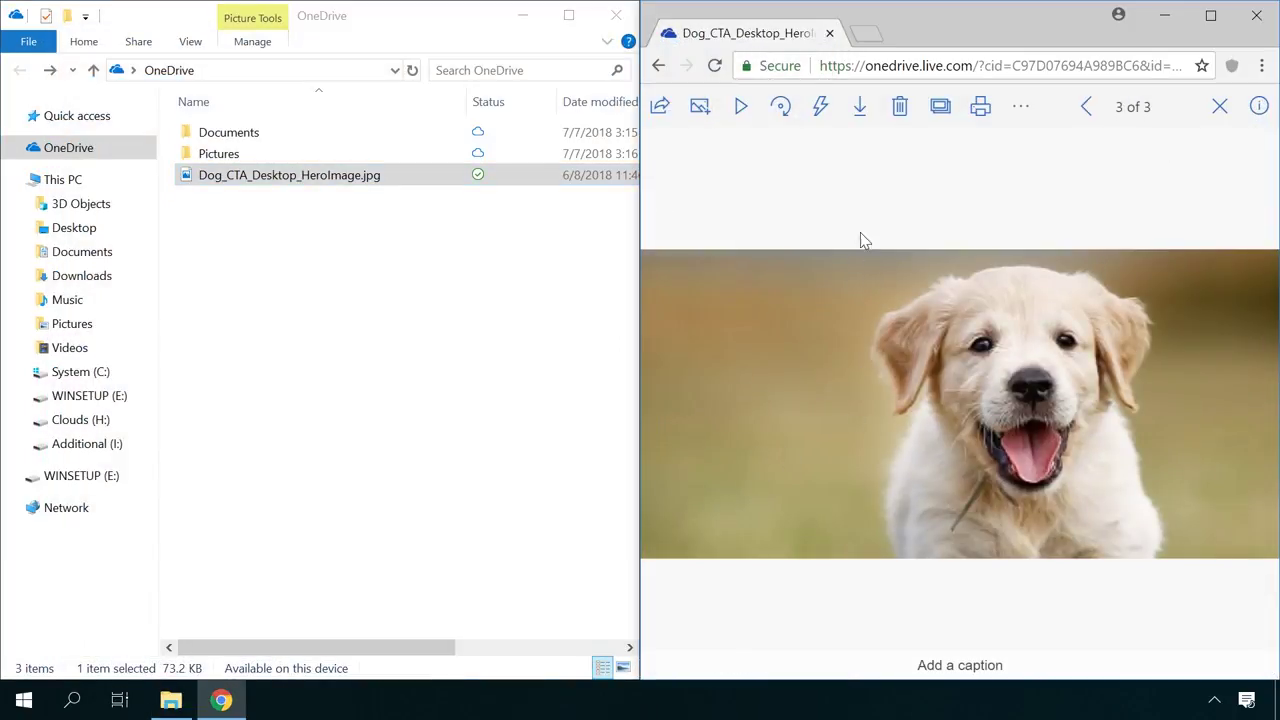
{"action": "left_click", "coordinate": [1088, 108]}
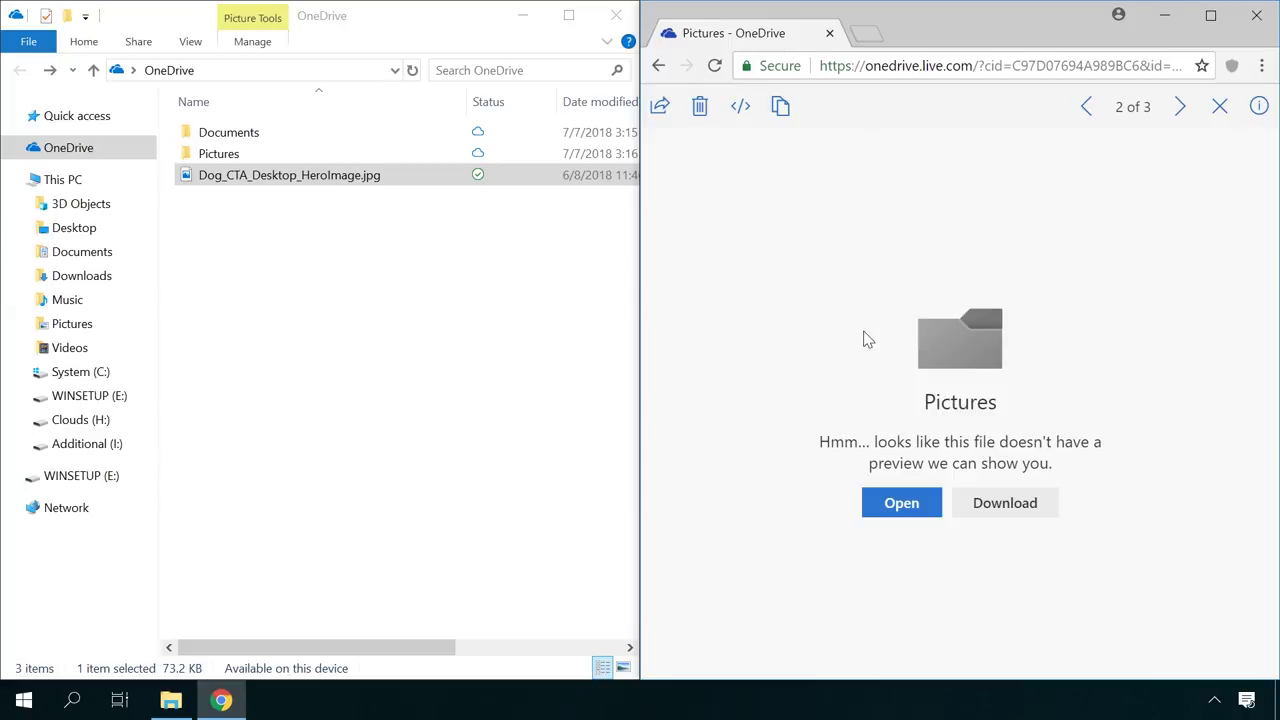
{"action": "left_click", "coordinate": [1086, 106]}
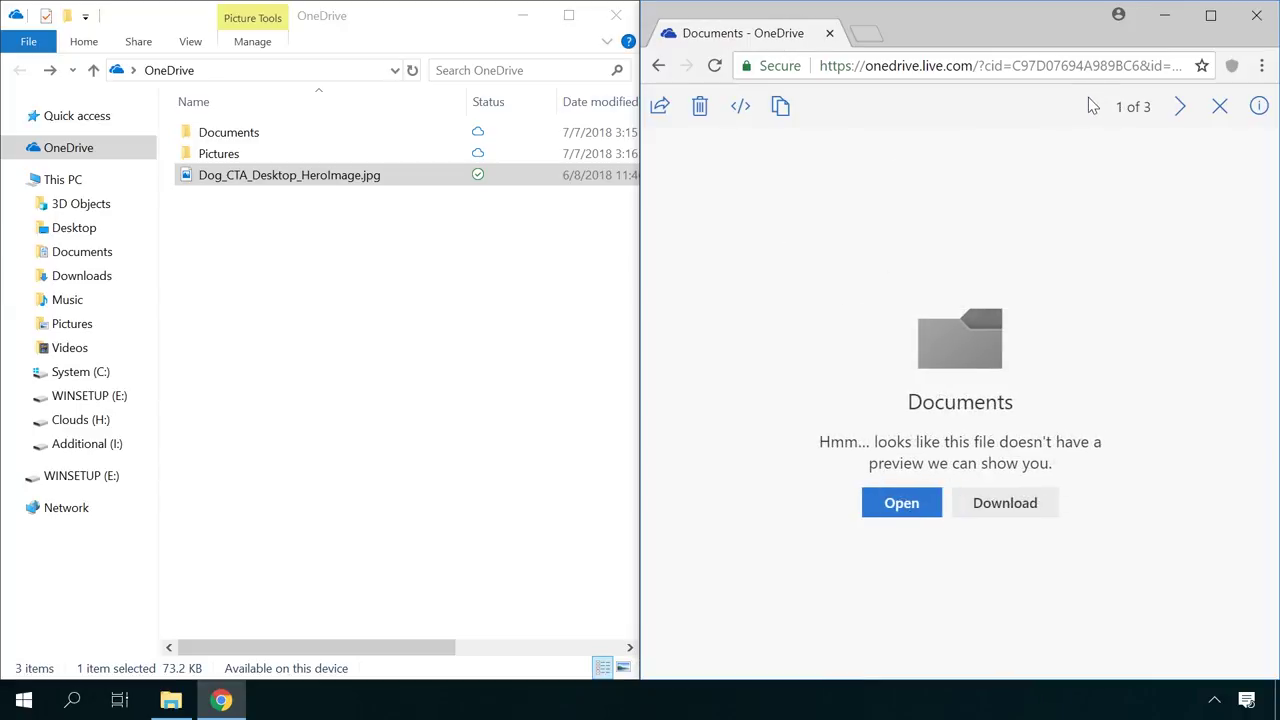
{"action": "left_click", "coordinate": [657, 66]}
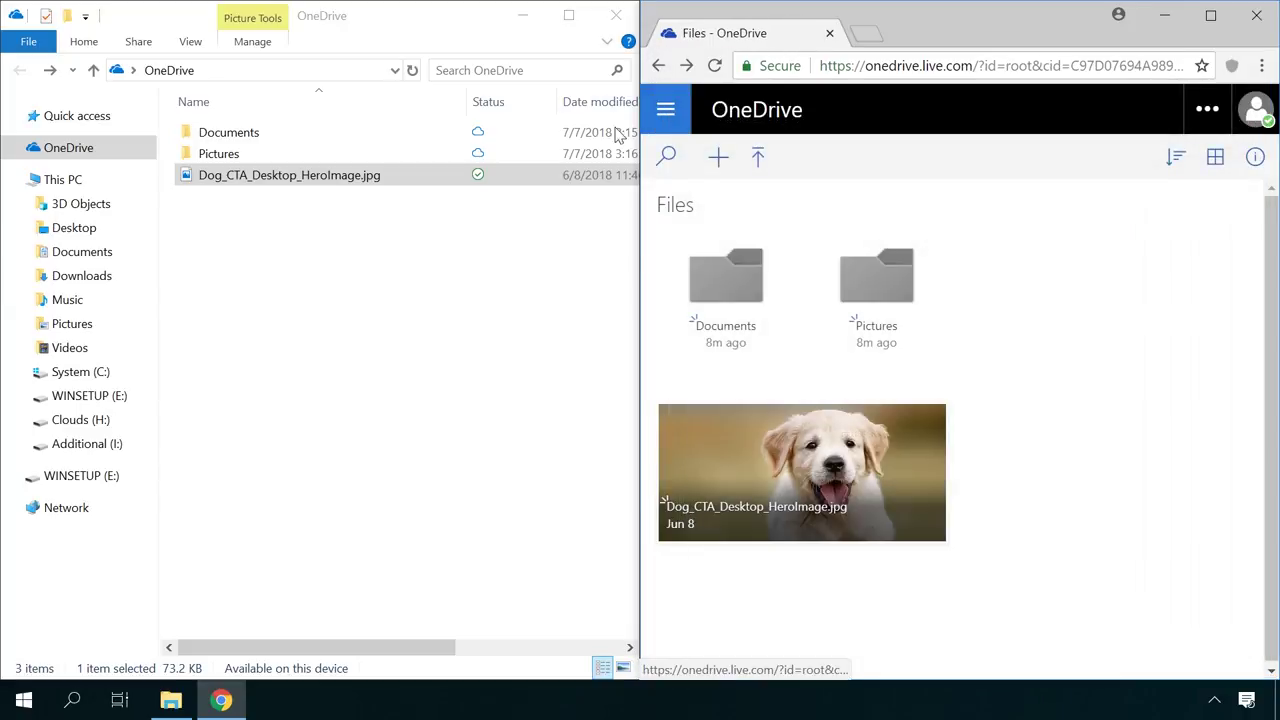
{"action": "left_click", "coordinate": [487, 315]}
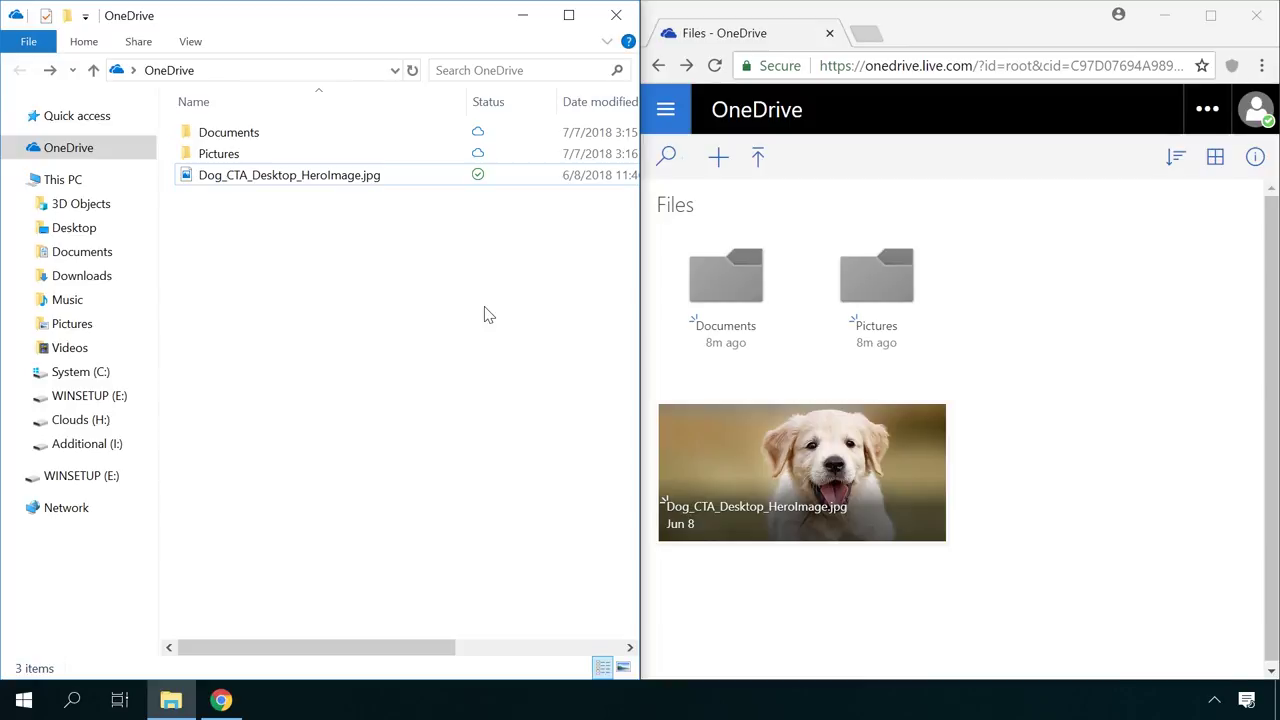
Permanently delete Dog_CTA_Desktop_HeroImage.jpg from the local OneDrive folder and switch to the OneDrive website.
{"action": "right_click", "coordinate": [312, 178]}
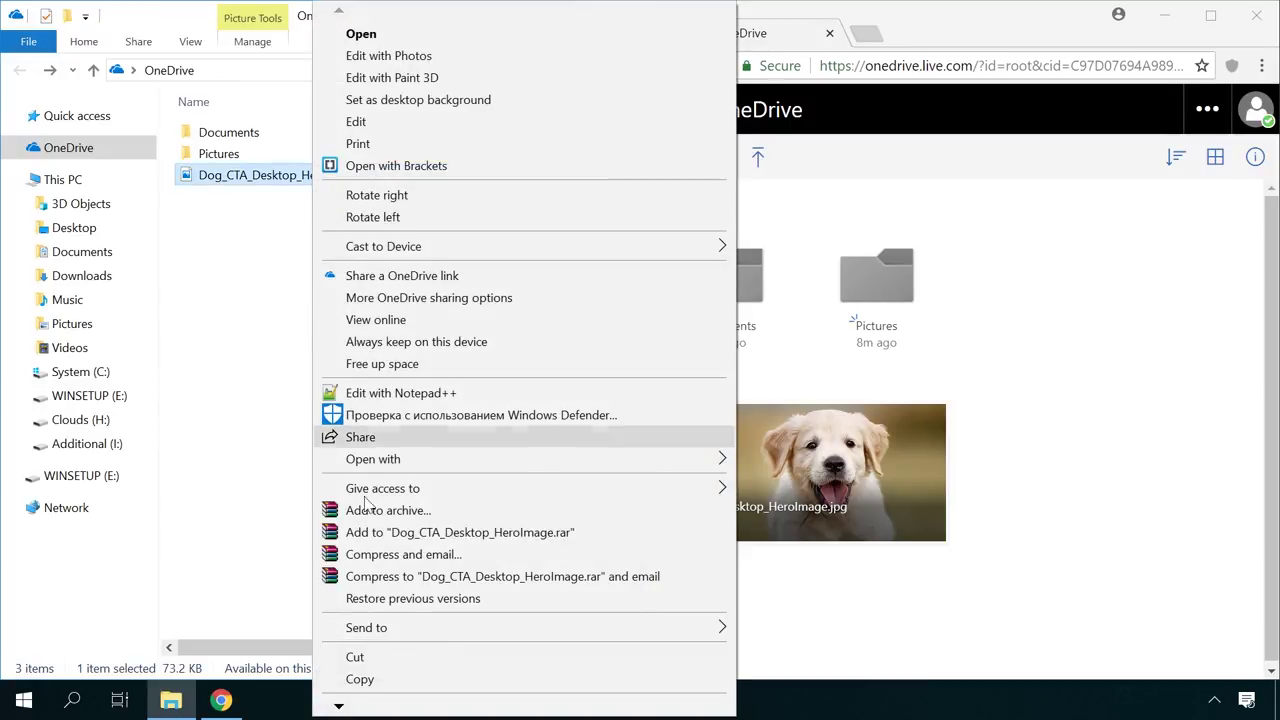
{"action": "mouse_move", "coordinate": [331, 713]}
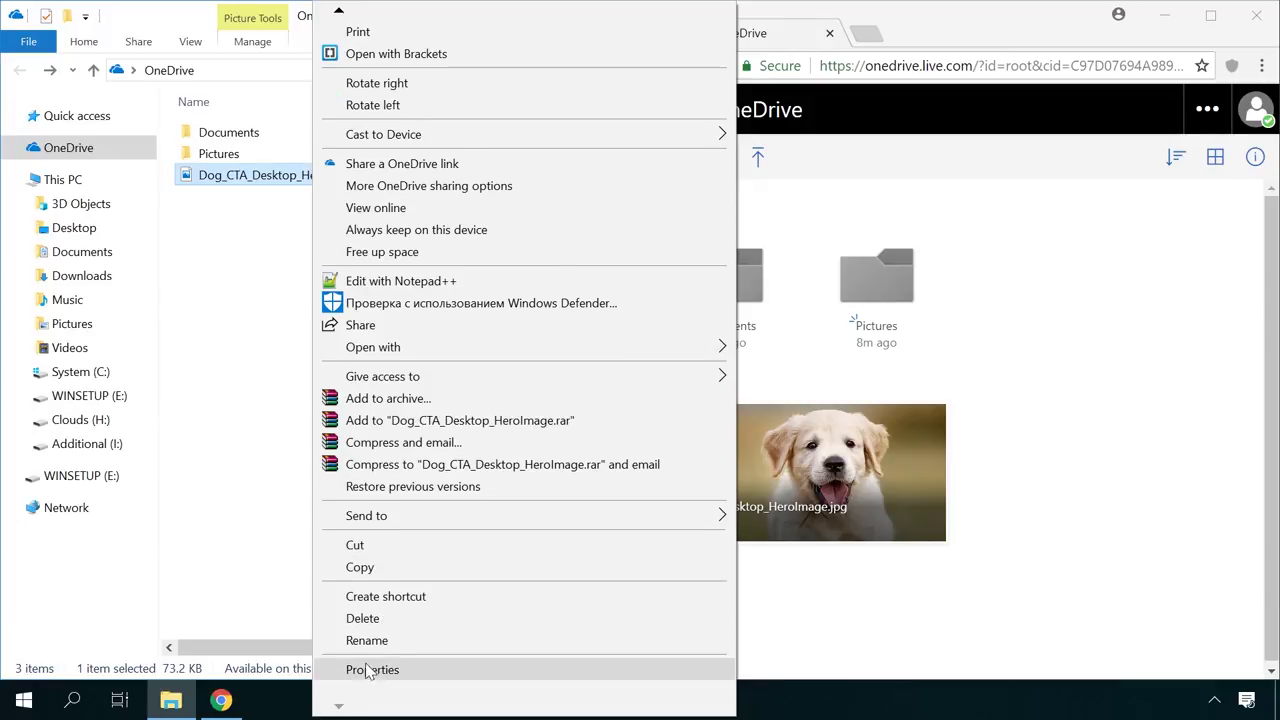
{"action": "left_click", "coordinate": [363, 618]}
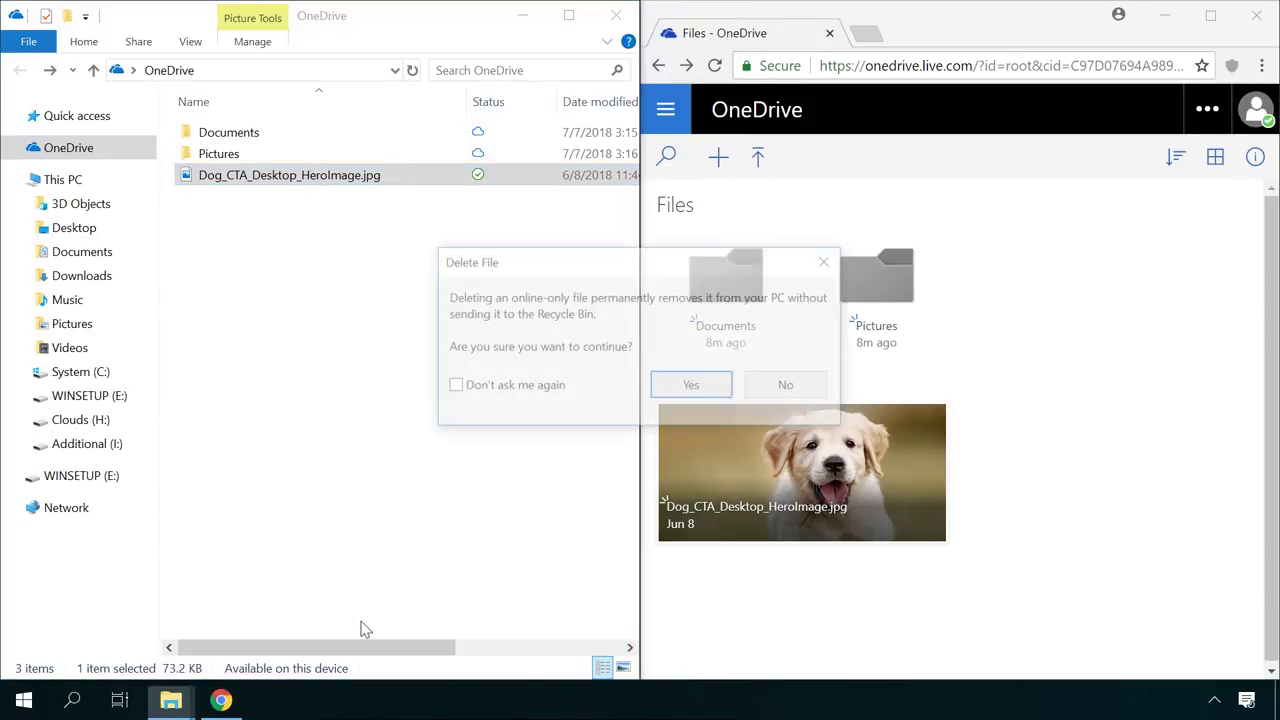
{"action": "left_click", "coordinate": [700, 385]}
{"action": "left_click", "coordinate": [1085, 399]}
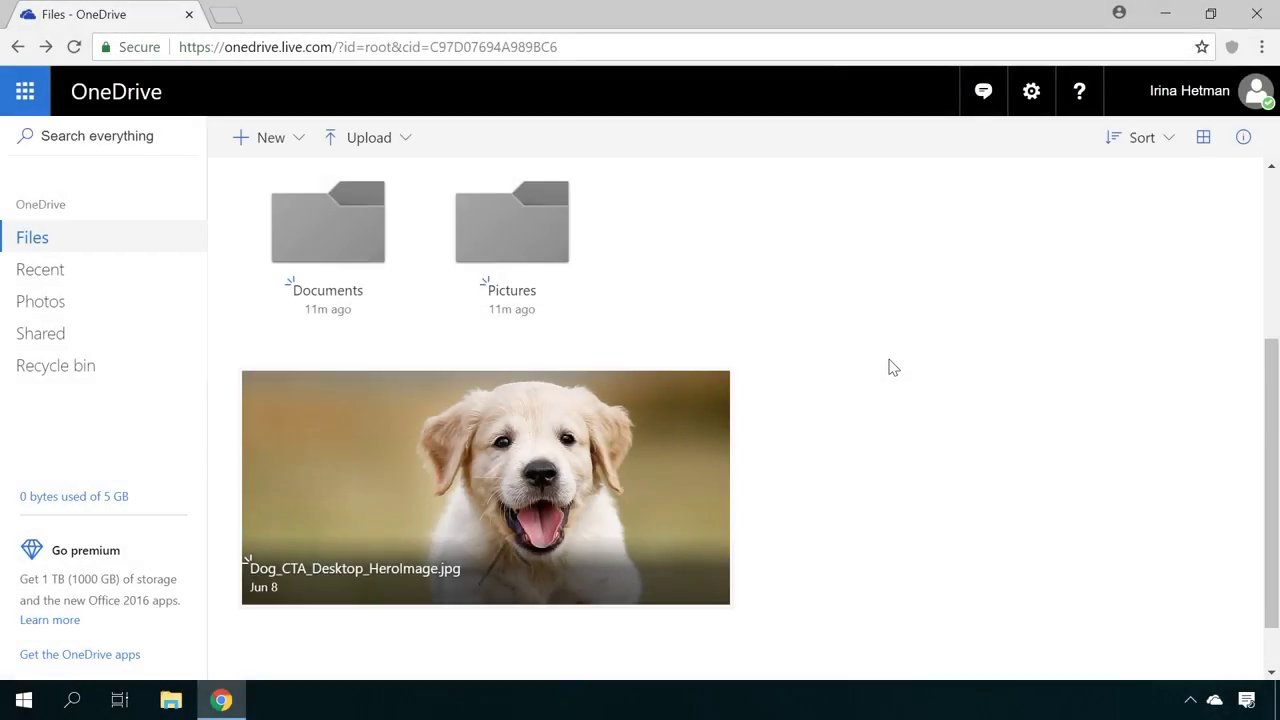
Create a view-only share link for Dog_CTA_Desktop_HeroImage.jpg, copy it, and view more sharing options.
{"action": "right_click", "coordinate": [606, 478]}
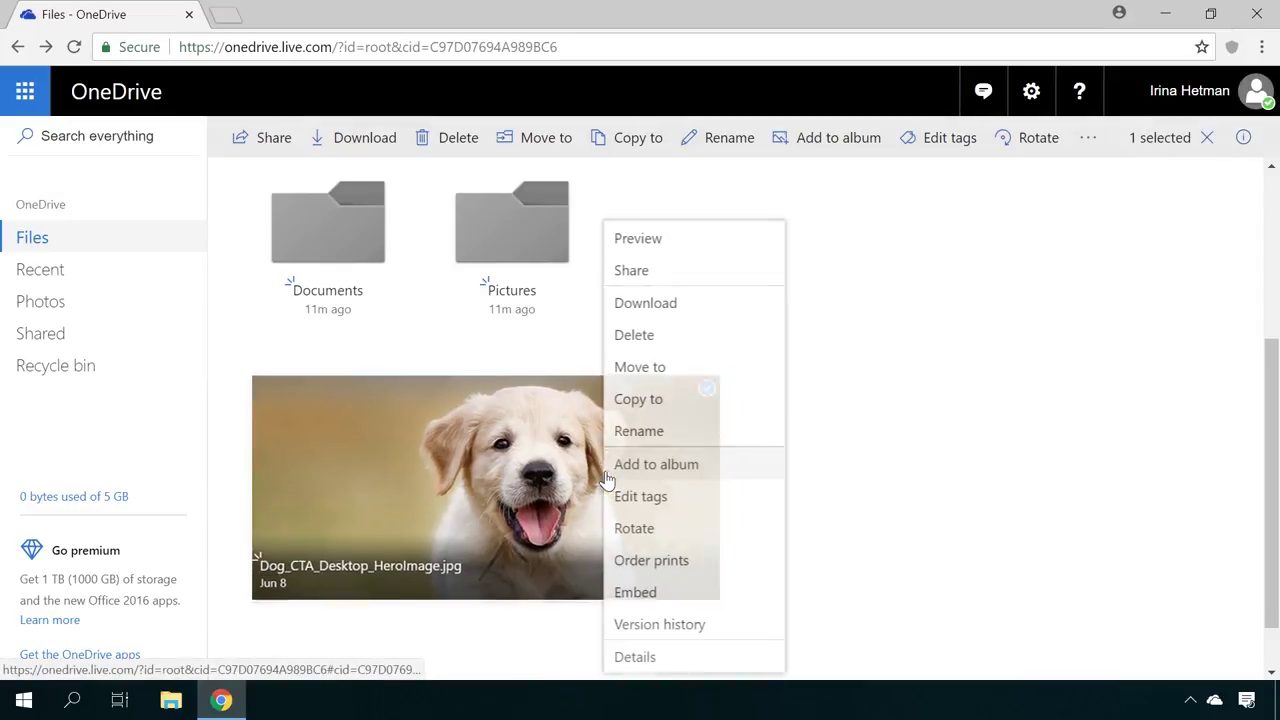
{"action": "left_click", "coordinate": [641, 271]}
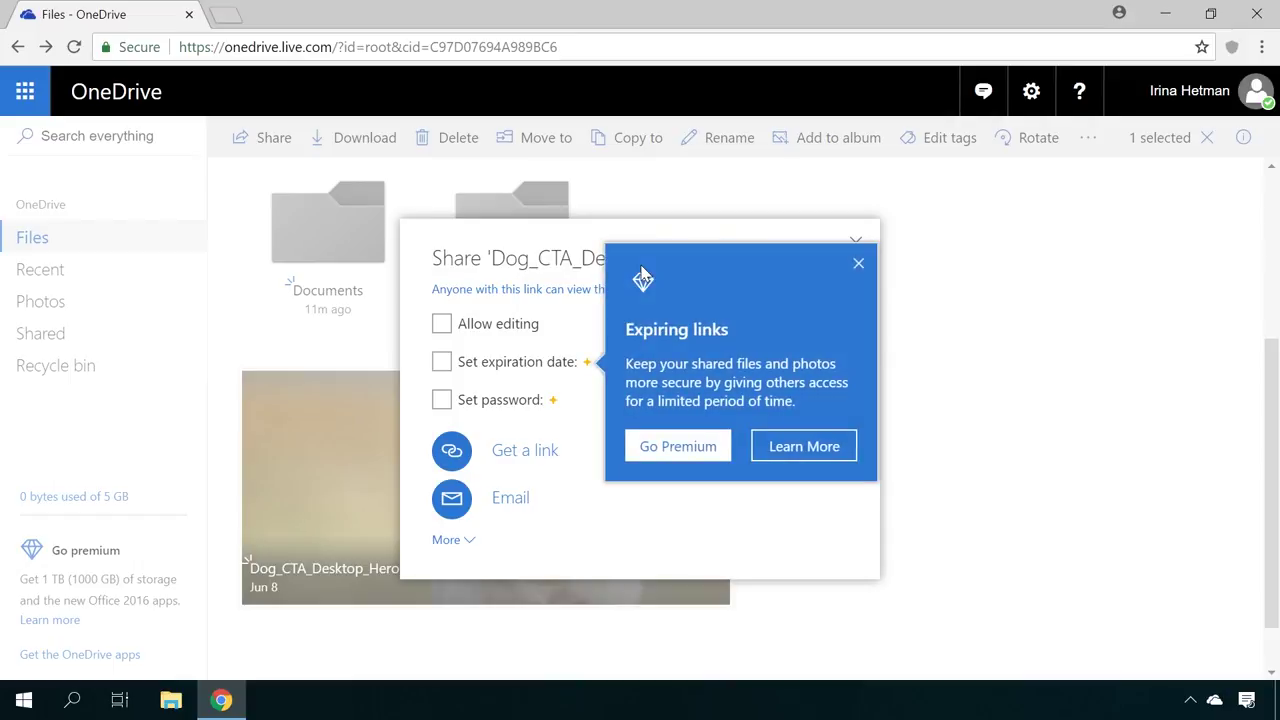
{"action": "left_click", "coordinate": [858, 265]}
{"action": "left_click", "coordinate": [528, 455]}
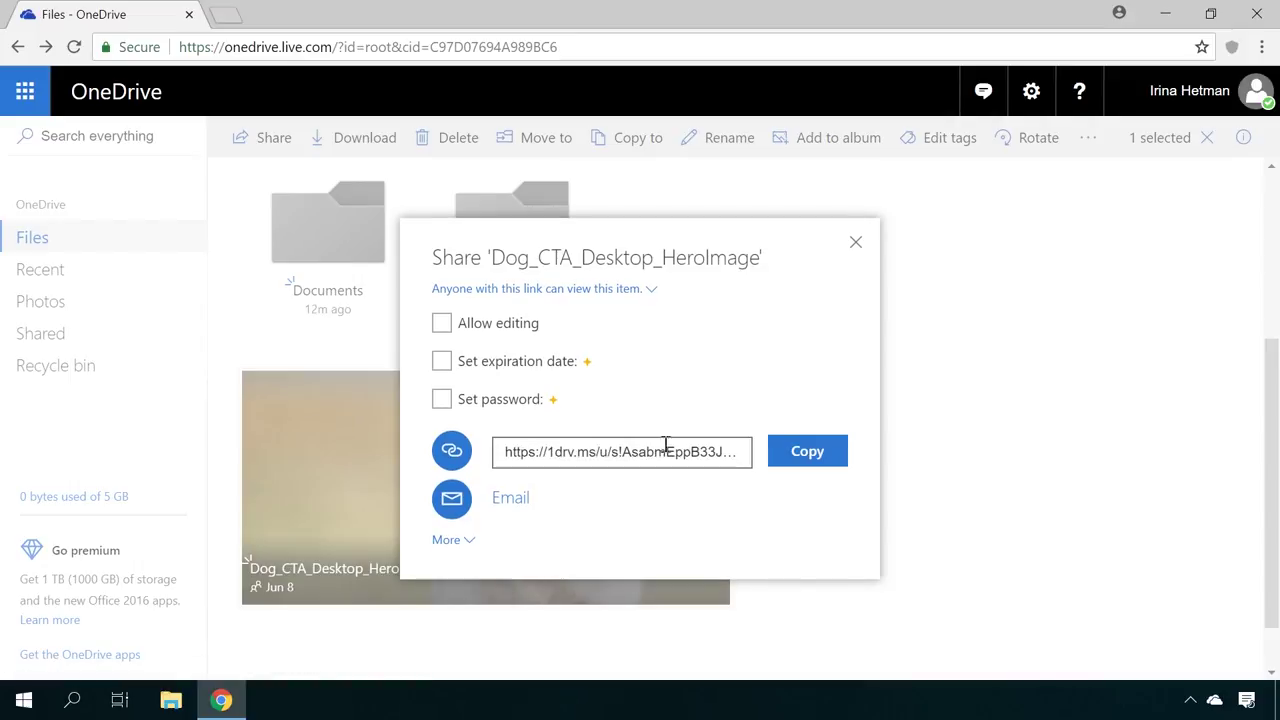
{"action": "left_click", "coordinate": [815, 452]}
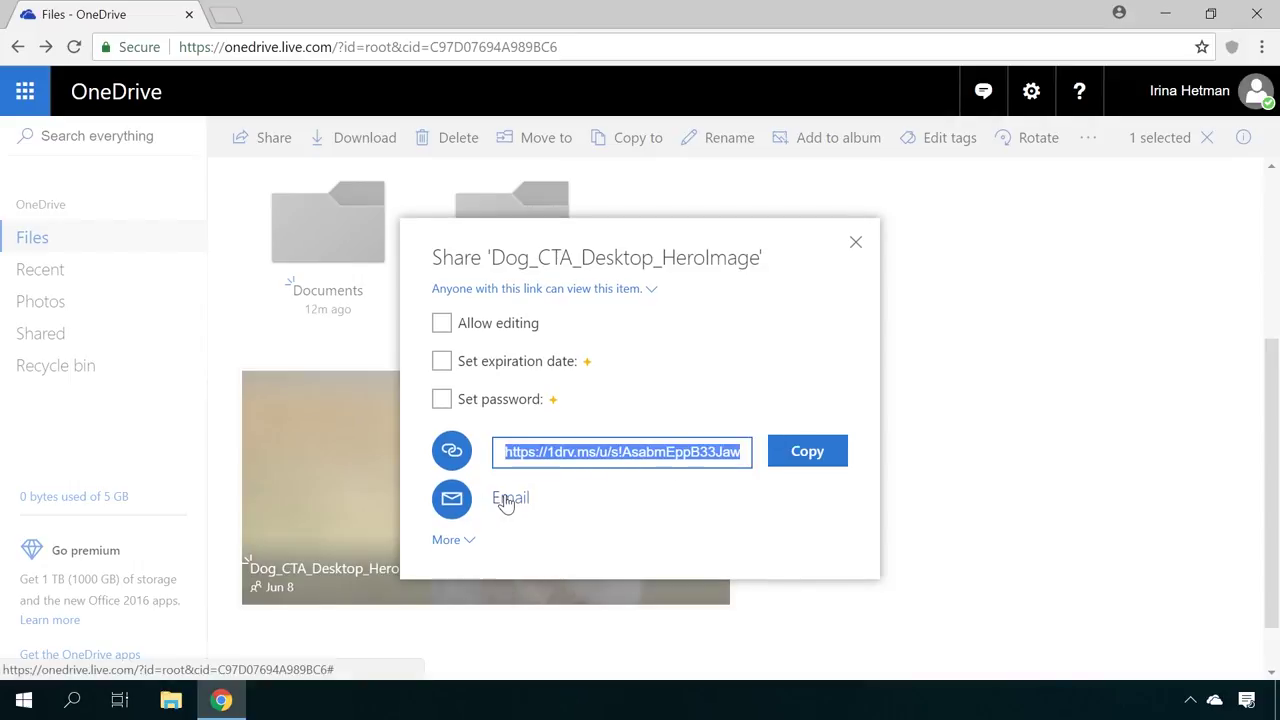
{"action": "left_click", "coordinate": [446, 541]}
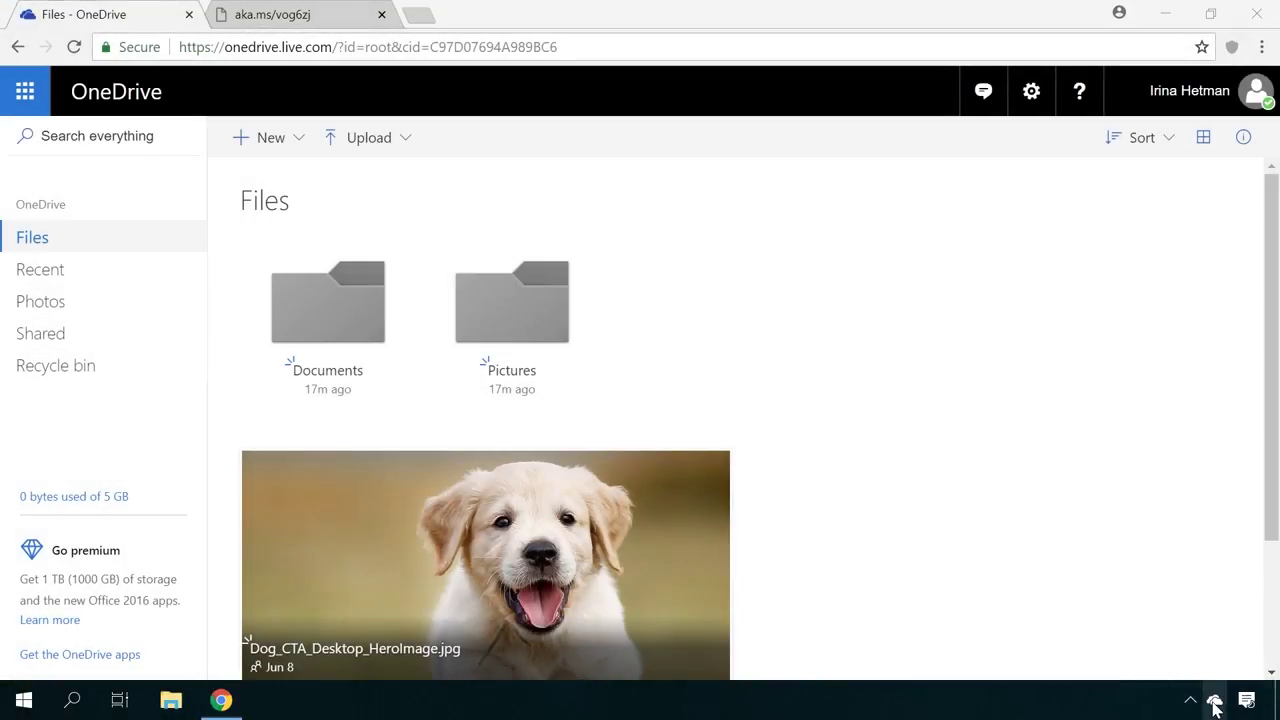
{"action": "right_click", "coordinate": [1215, 703]}
{"action": "left_click", "coordinate": [1146, 278]}
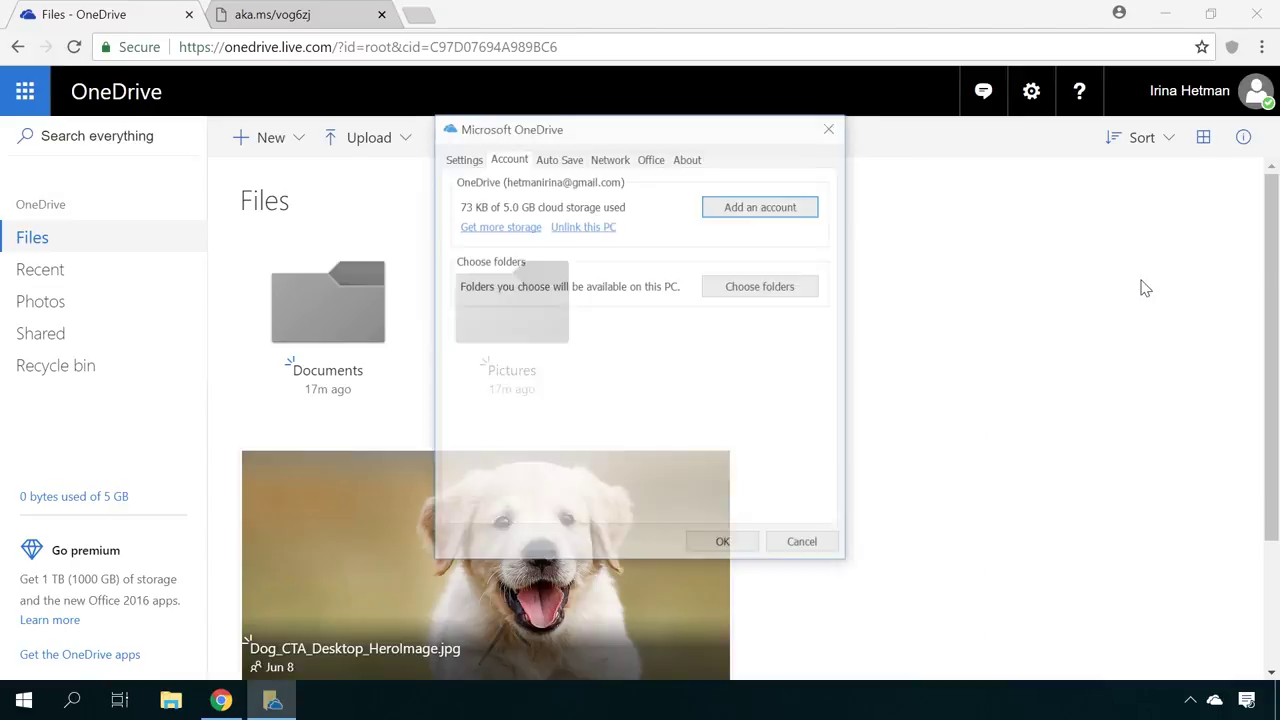
{"action": "left_click", "coordinate": [463, 160]}
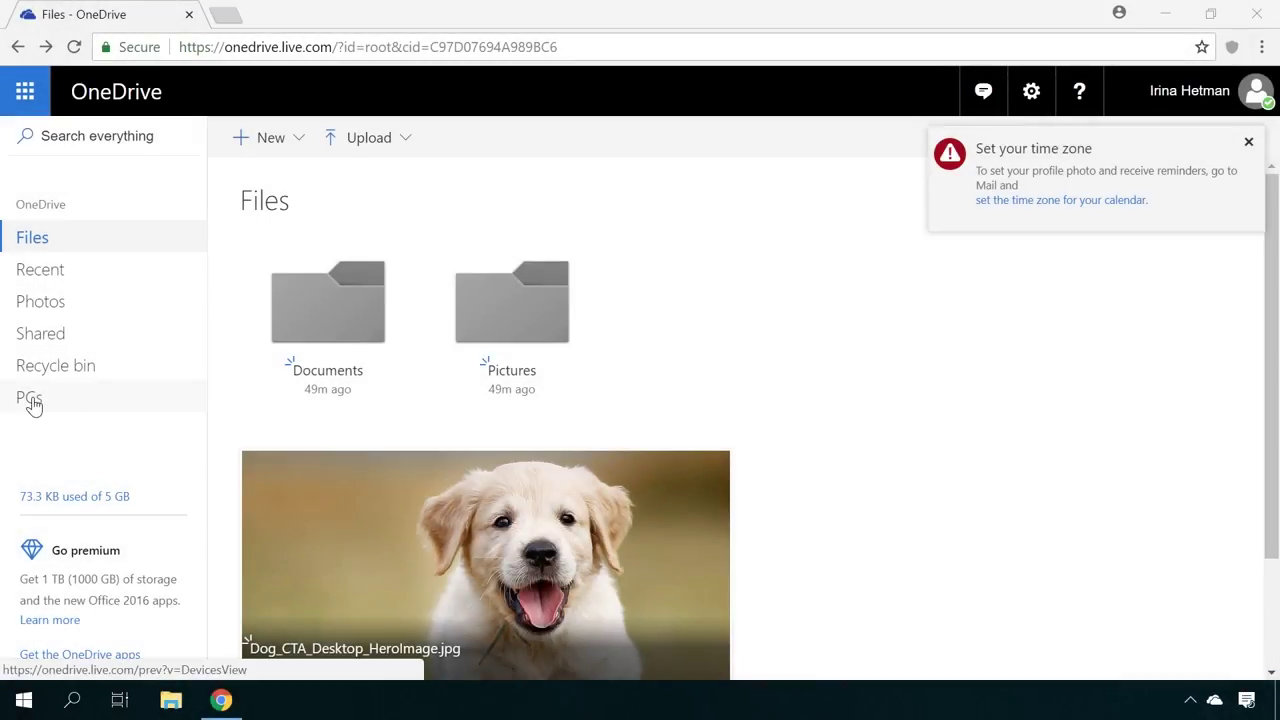
{"action": "left_click", "coordinate": [33, 398]}
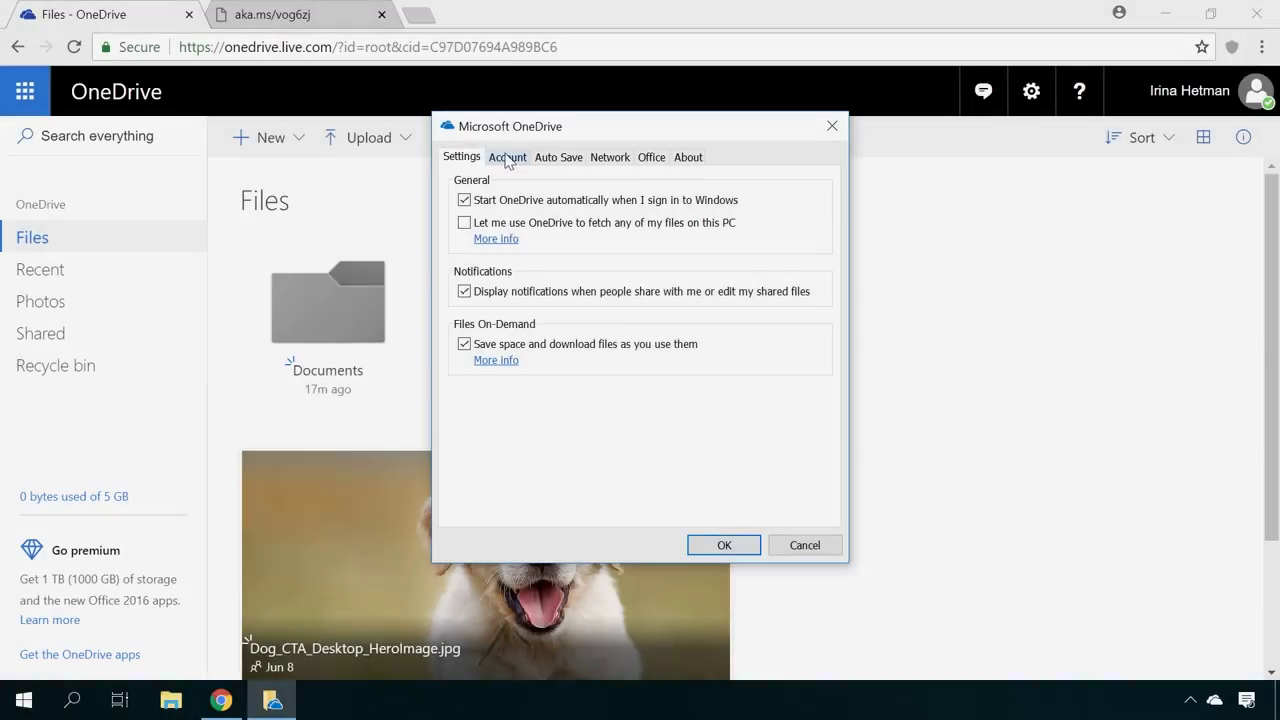
{"action": "left_click", "coordinate": [507, 158]}
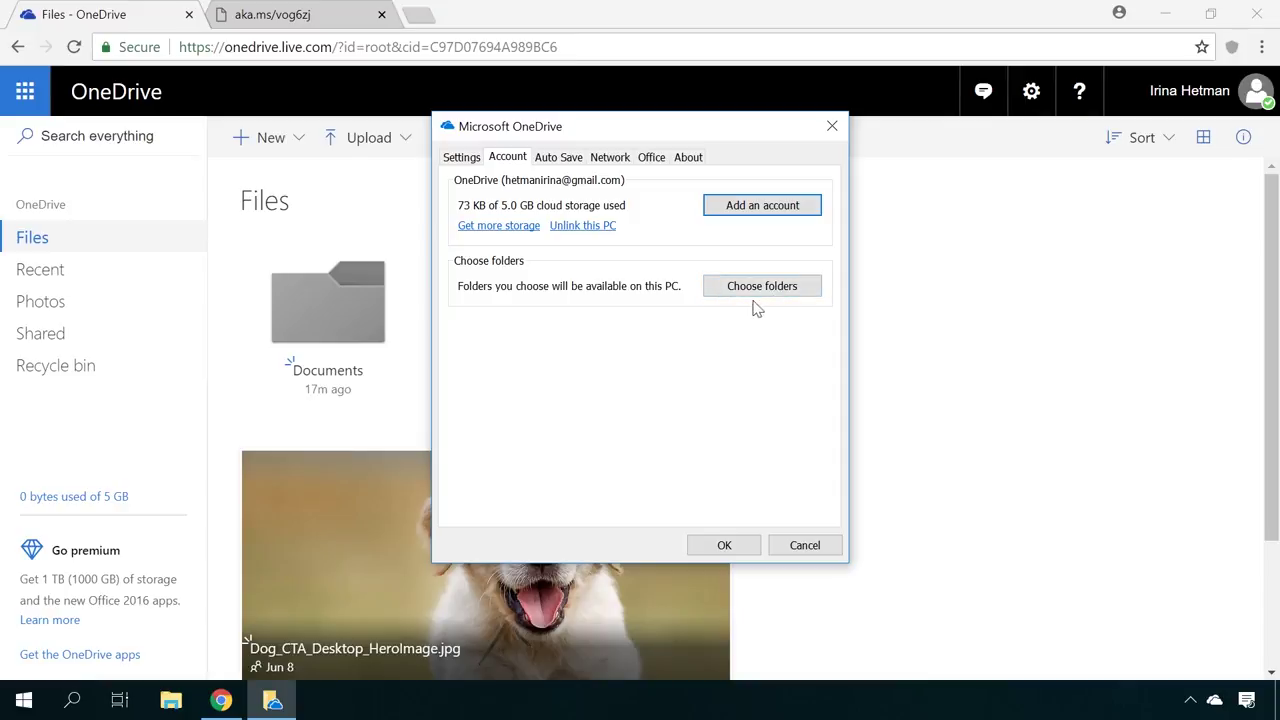
{"action": "left_click", "coordinate": [558, 163]}
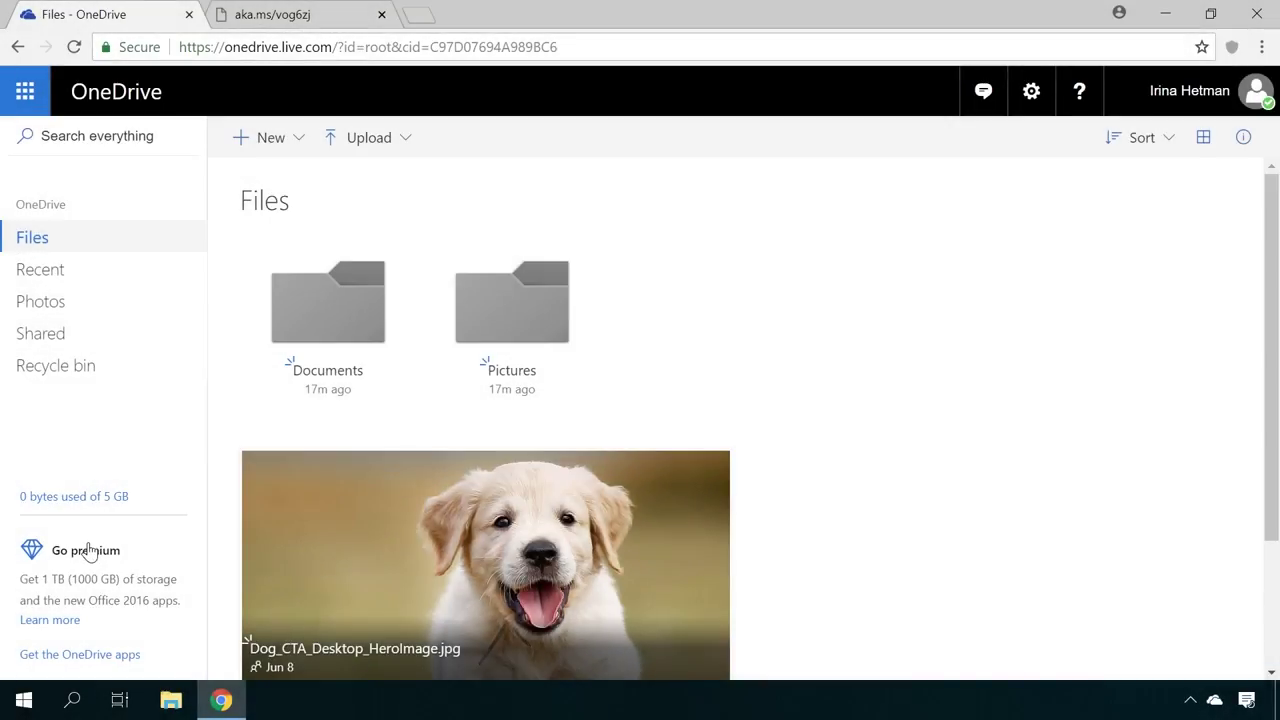
Browse the OneDrive premium plans, dismiss the time zone notice, and scroll to the phone/tablet downloads.
{"action": "left_click", "coordinate": [88, 551]}
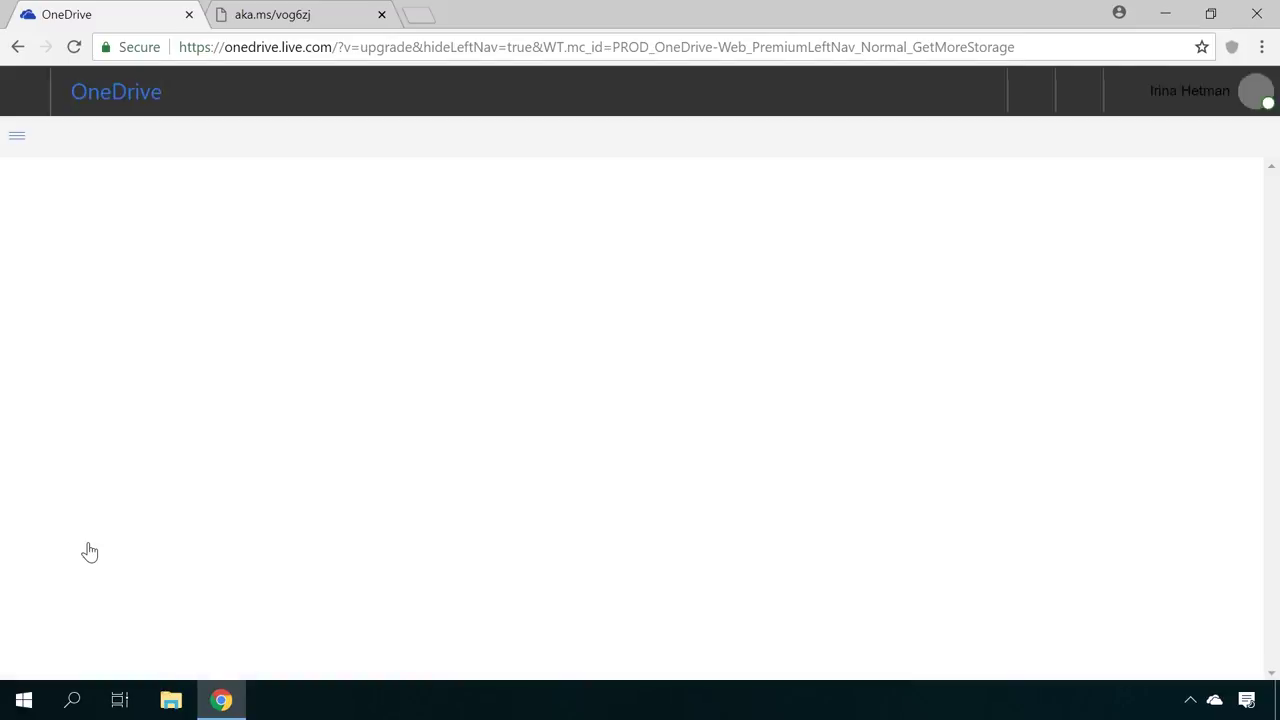
{"action": "scroll", "coordinate": [88, 551], "scroll_direction": "down", "scroll_amount": 1}
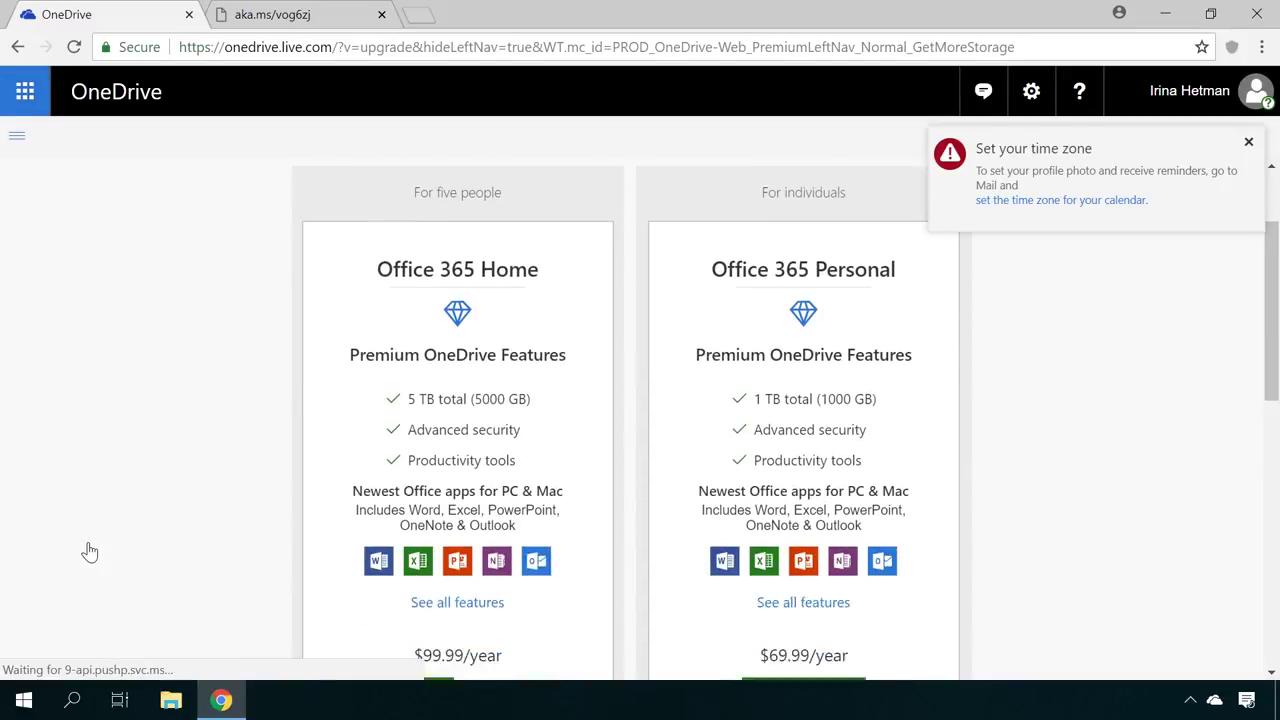
{"action": "scroll", "coordinate": [88, 551], "scroll_direction": "down", "scroll_amount": 5}
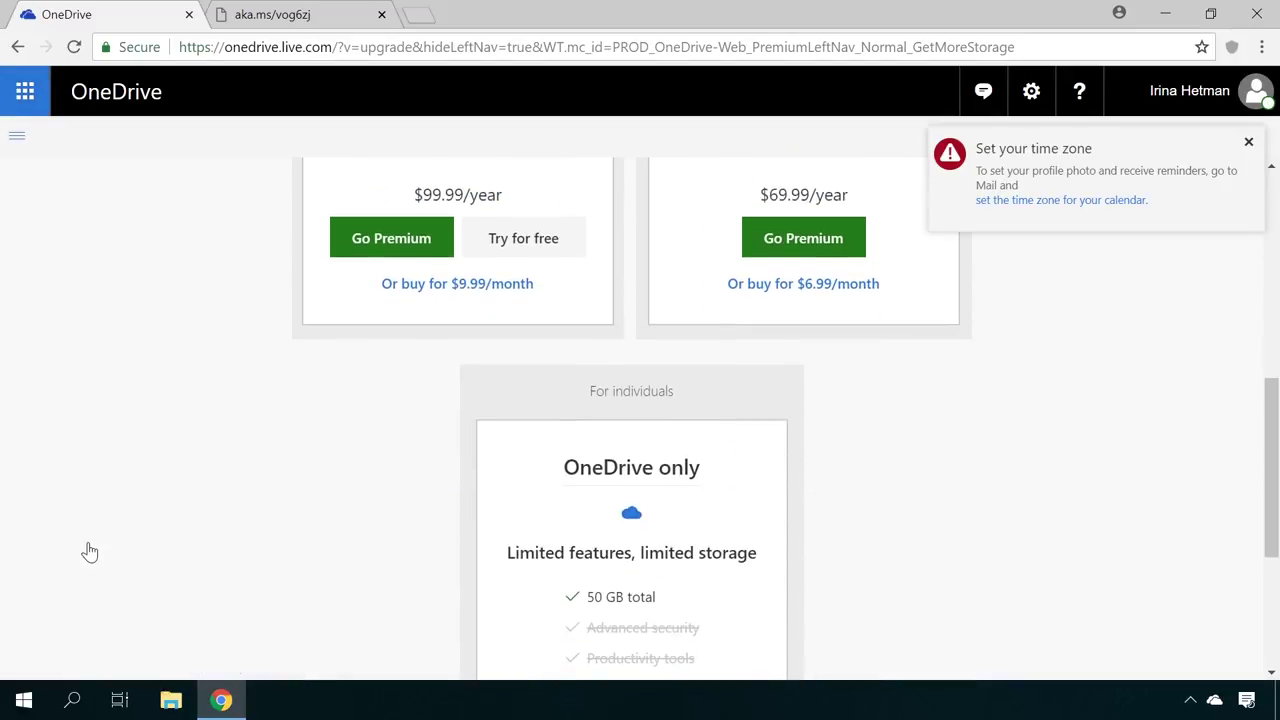
{"action": "scroll", "coordinate": [88, 551], "scroll_direction": "down", "scroll_amount": 3}
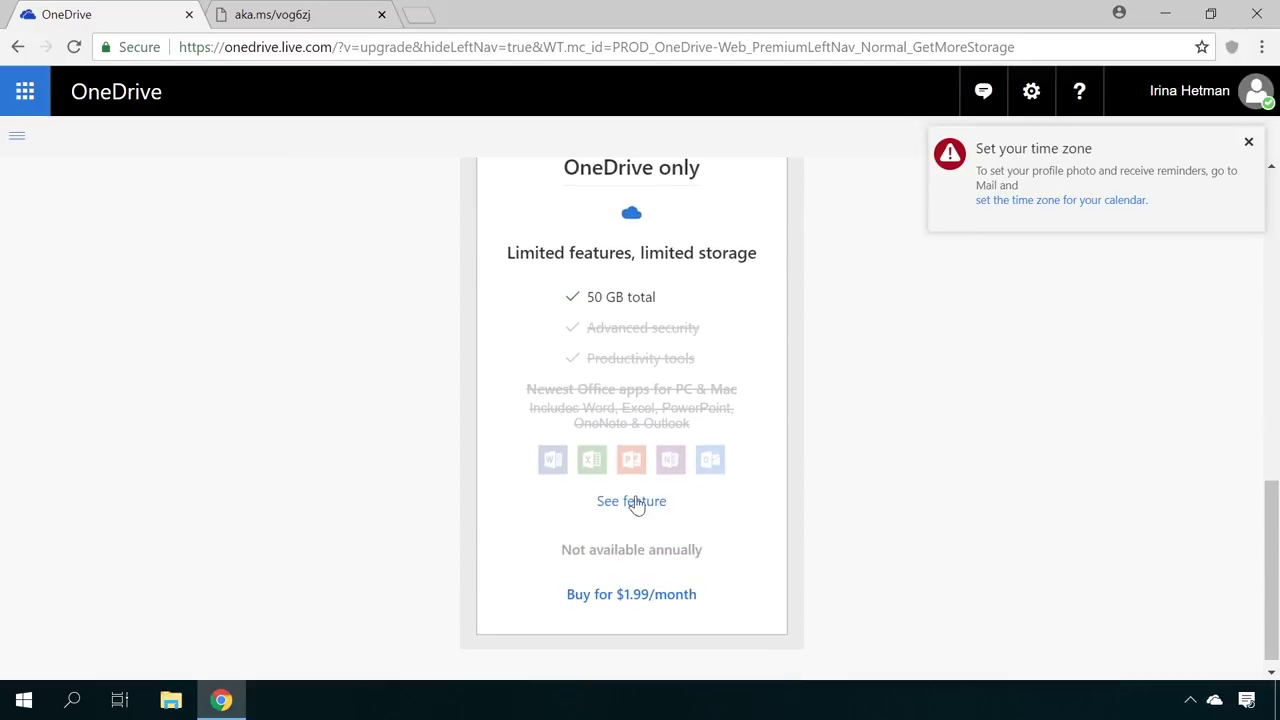
{"action": "left_click", "coordinate": [1249, 145]}
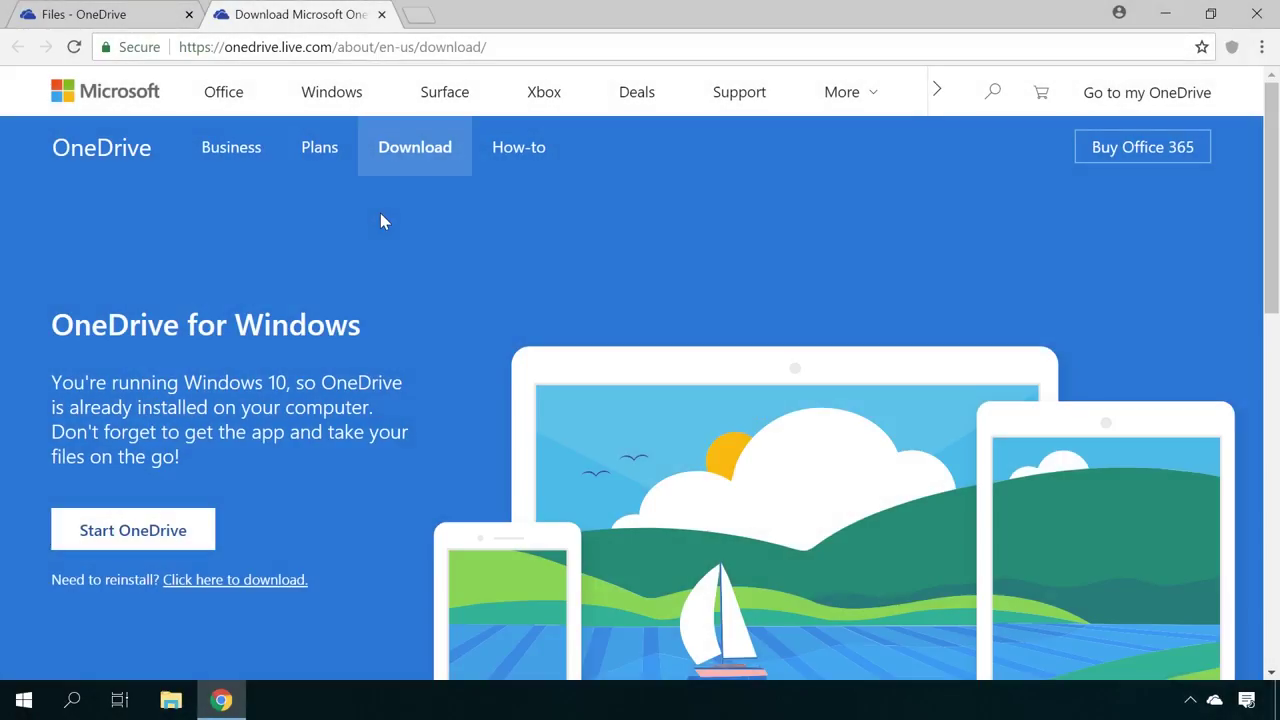
{"action": "scroll", "coordinate": [381, 214], "scroll_direction": "down", "scroll_amount": 6}
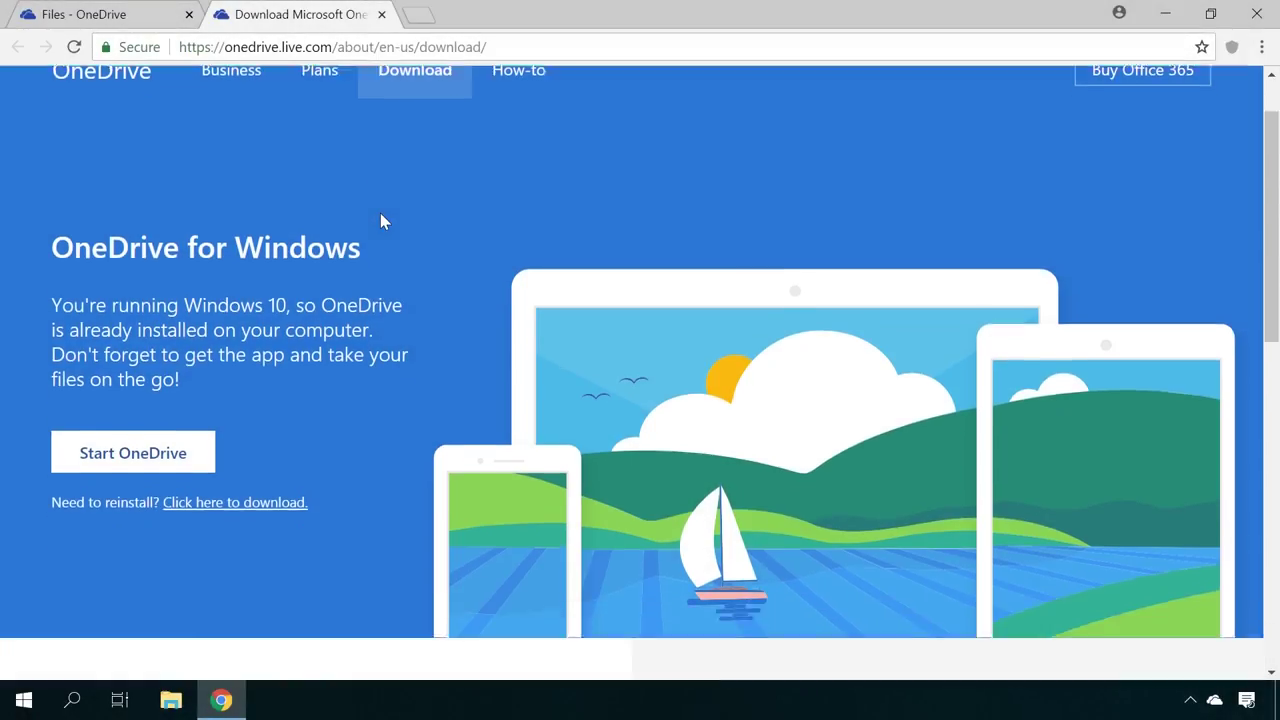